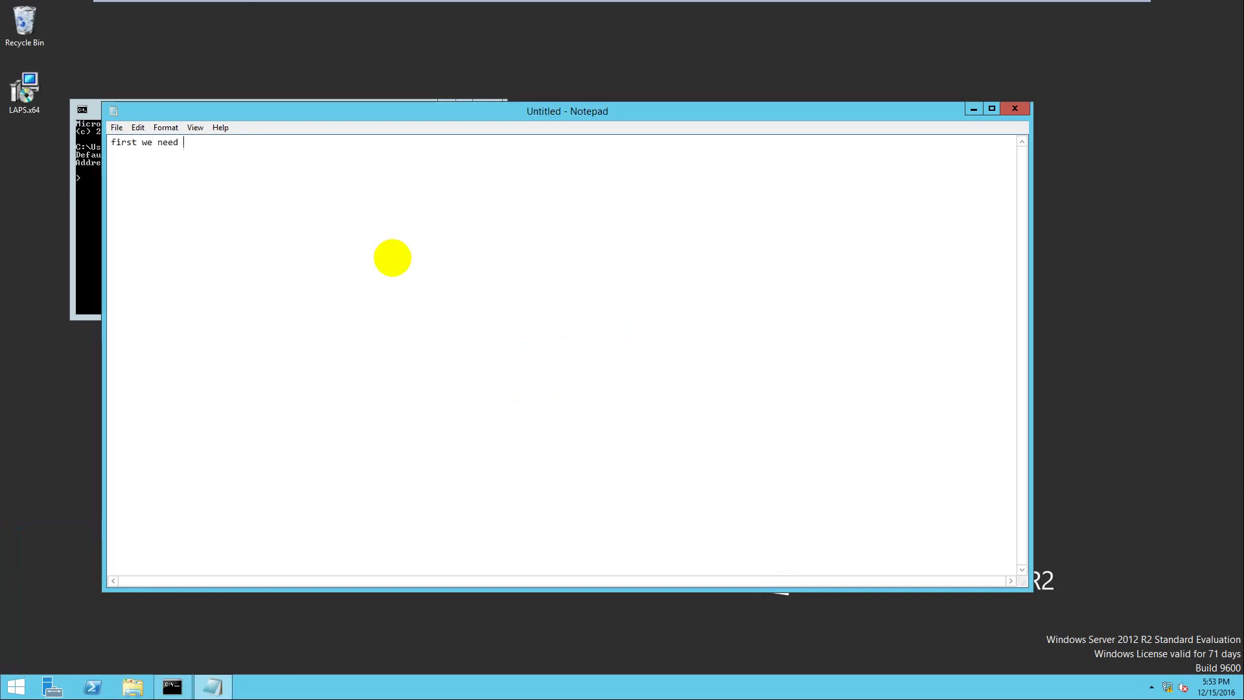
Complete the Notepad note so it reads "first we need to verified our old dns is working".
{"action": "type", "text": "eed to verified our"}
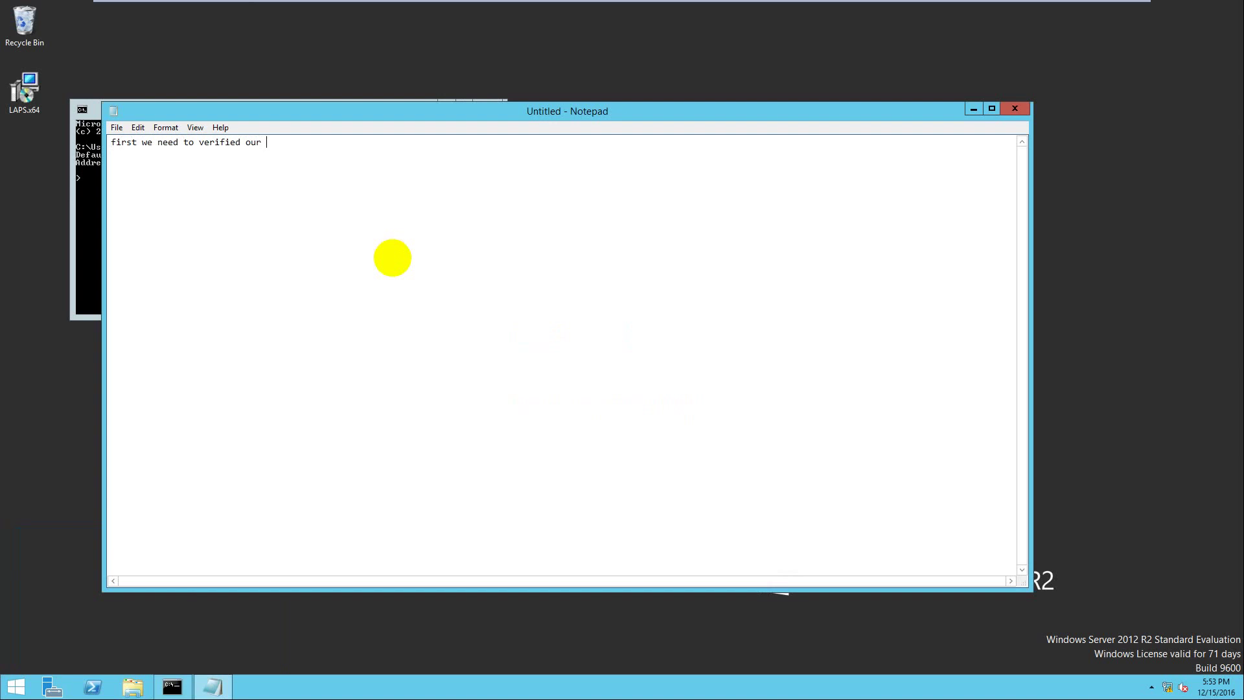
{"action": "type", "text": " old "}
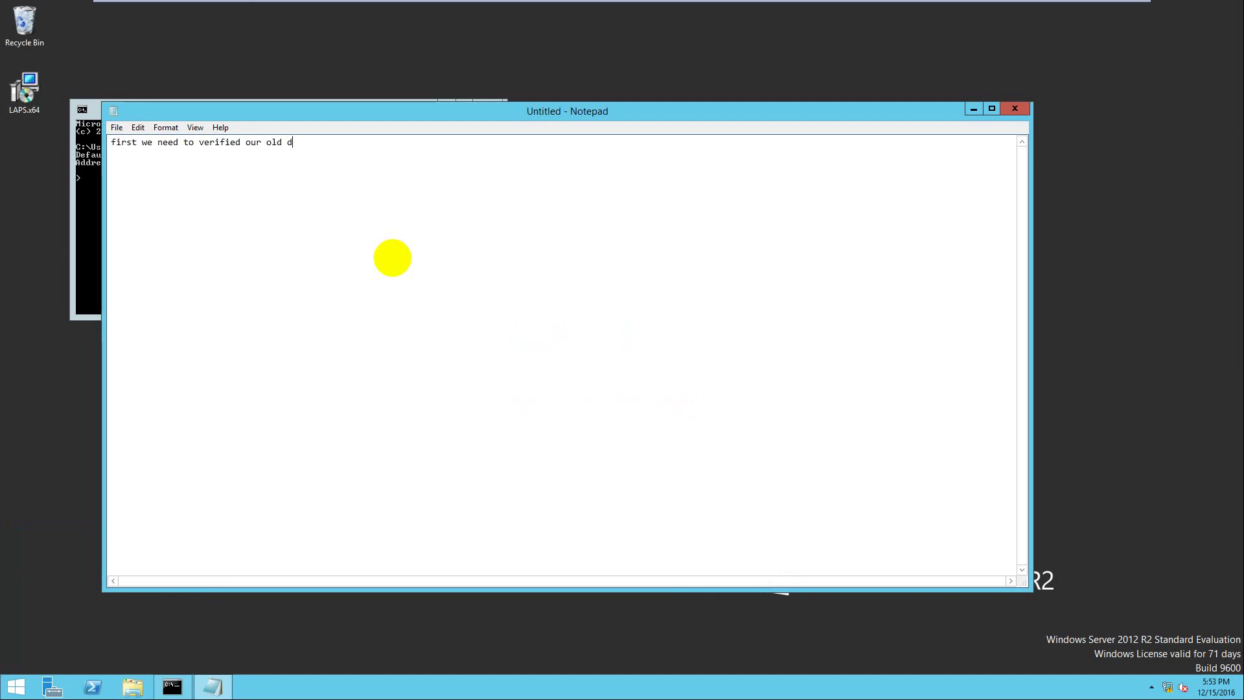
{"action": "type", "text": "dns is working"}
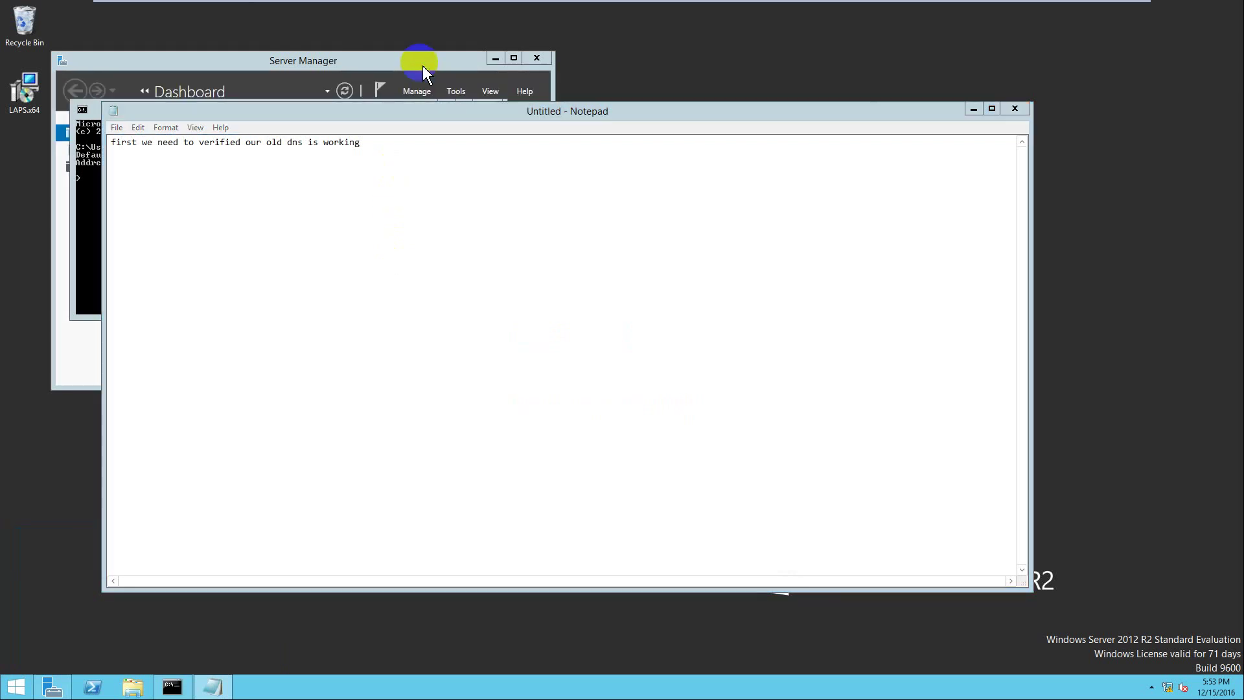
Switch to Server Manager, launch the DNS management tool and bring DNS Manager to the front.
{"action": "left_click", "coordinate": [974, 109]}
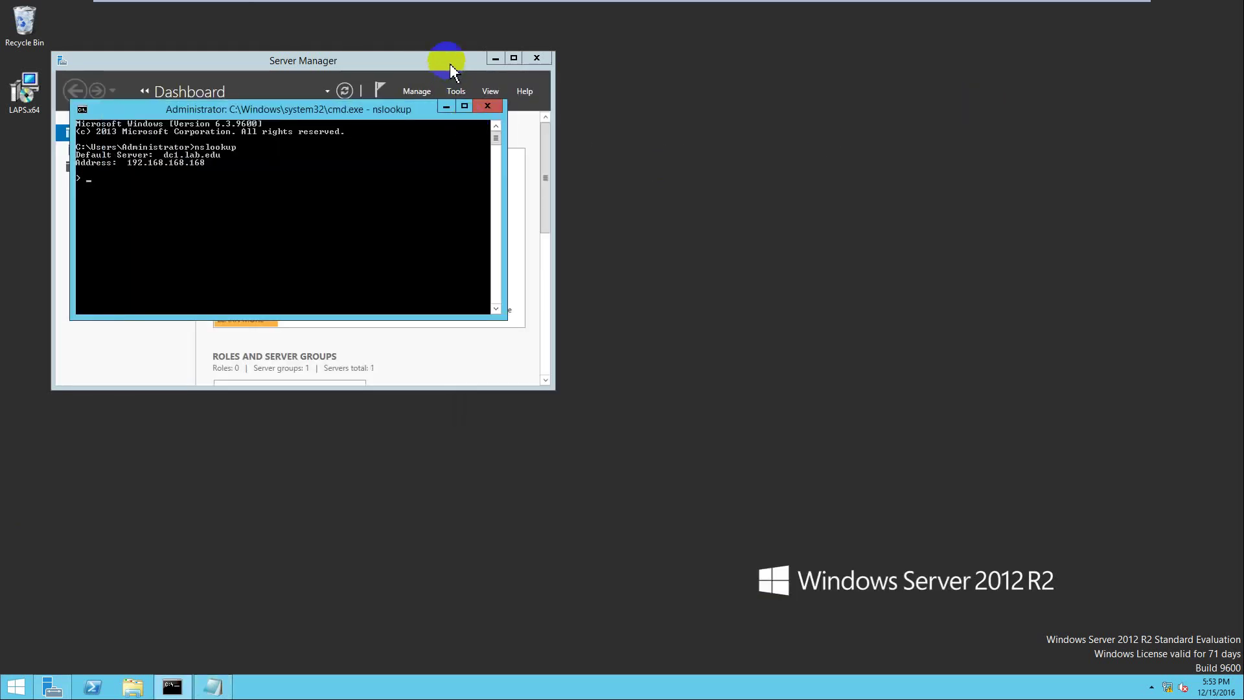
{"action": "left_click", "coordinate": [451, 65]}
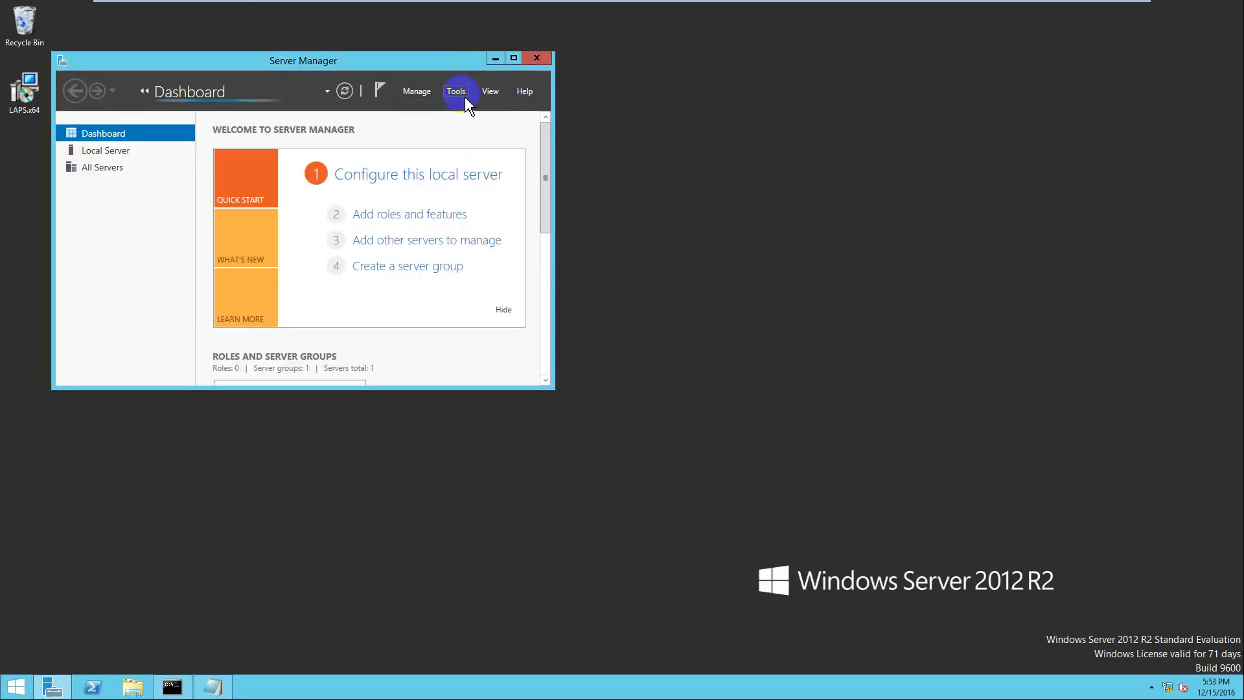
{"action": "left_click", "coordinate": [464, 96]}
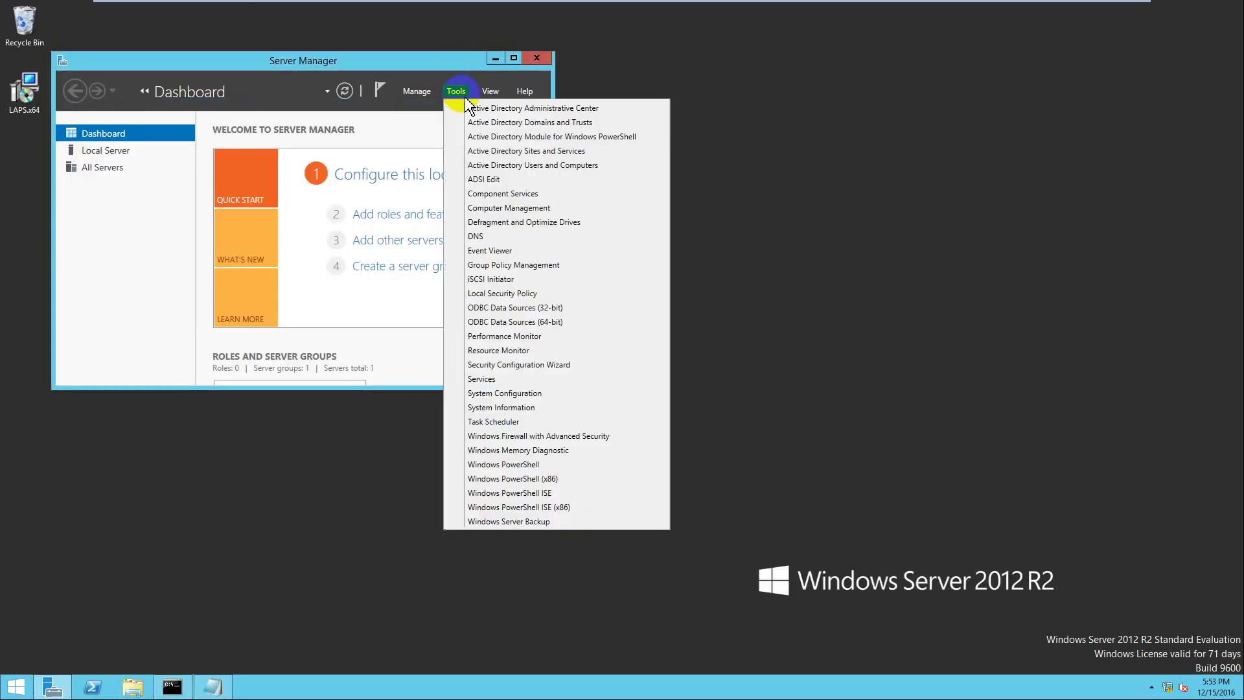
{"action": "left_click", "coordinate": [484, 237]}
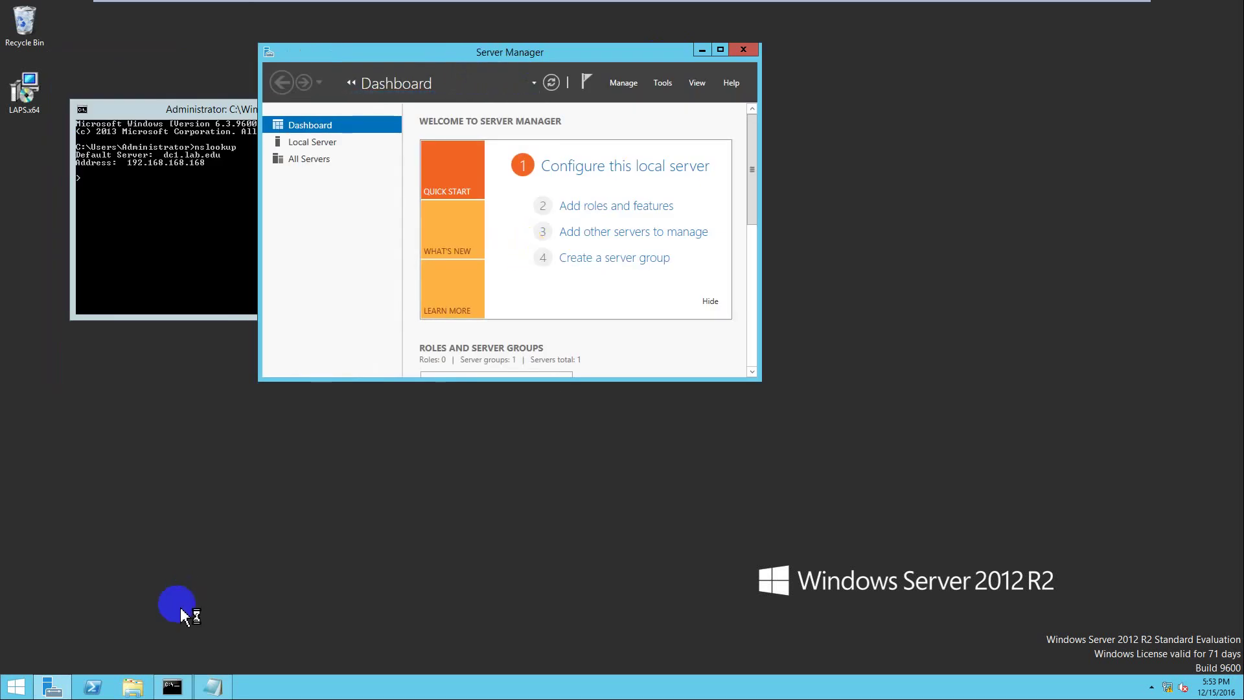
{"action": "left_click", "coordinate": [212, 686]}
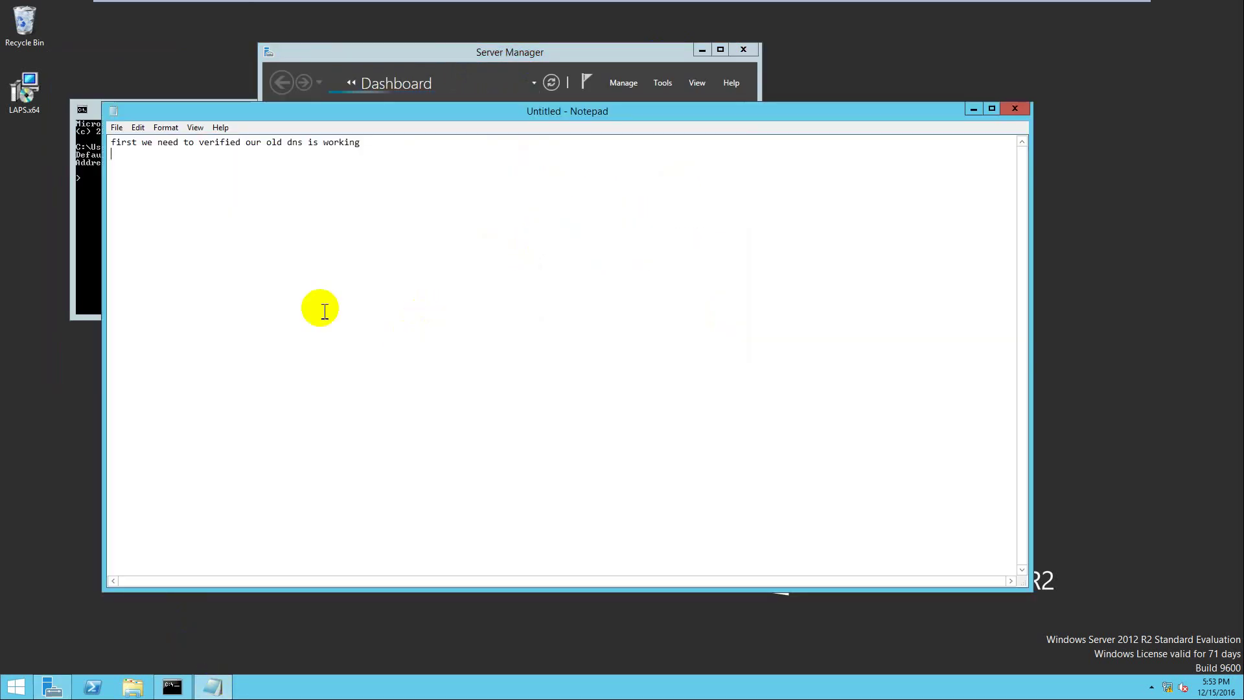
{"action": "left_click", "coordinate": [97, 259]}
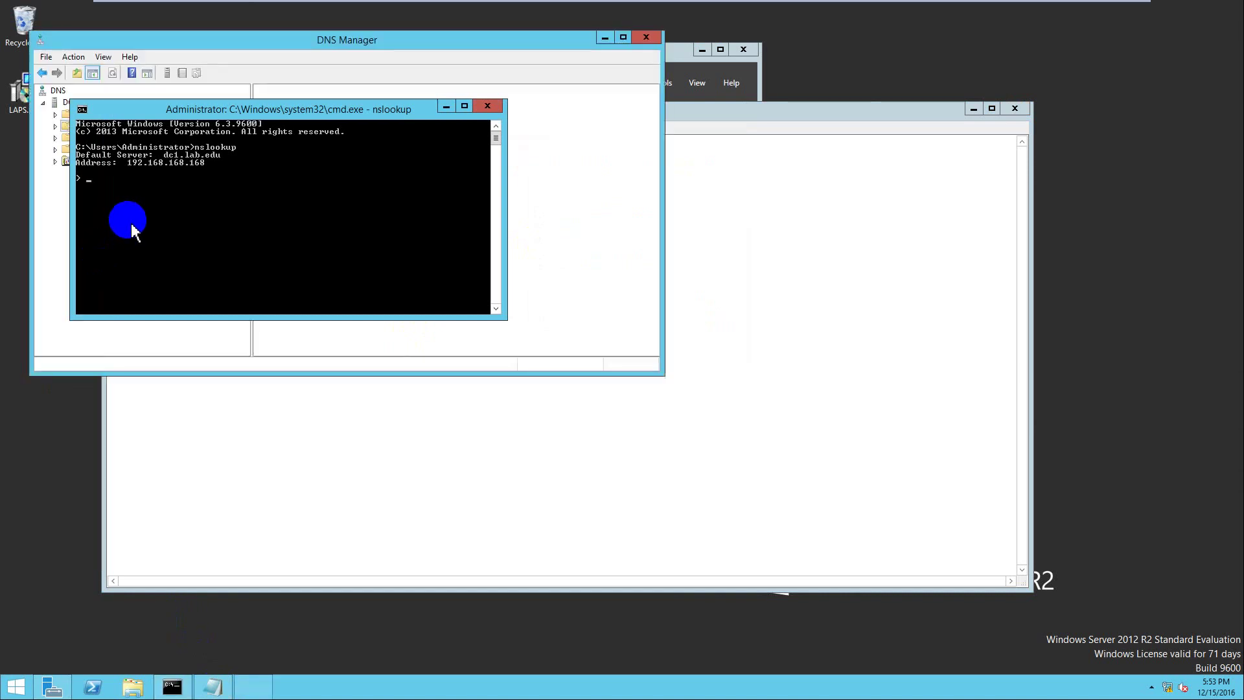
{"action": "left_click", "coordinate": [289, 56]}
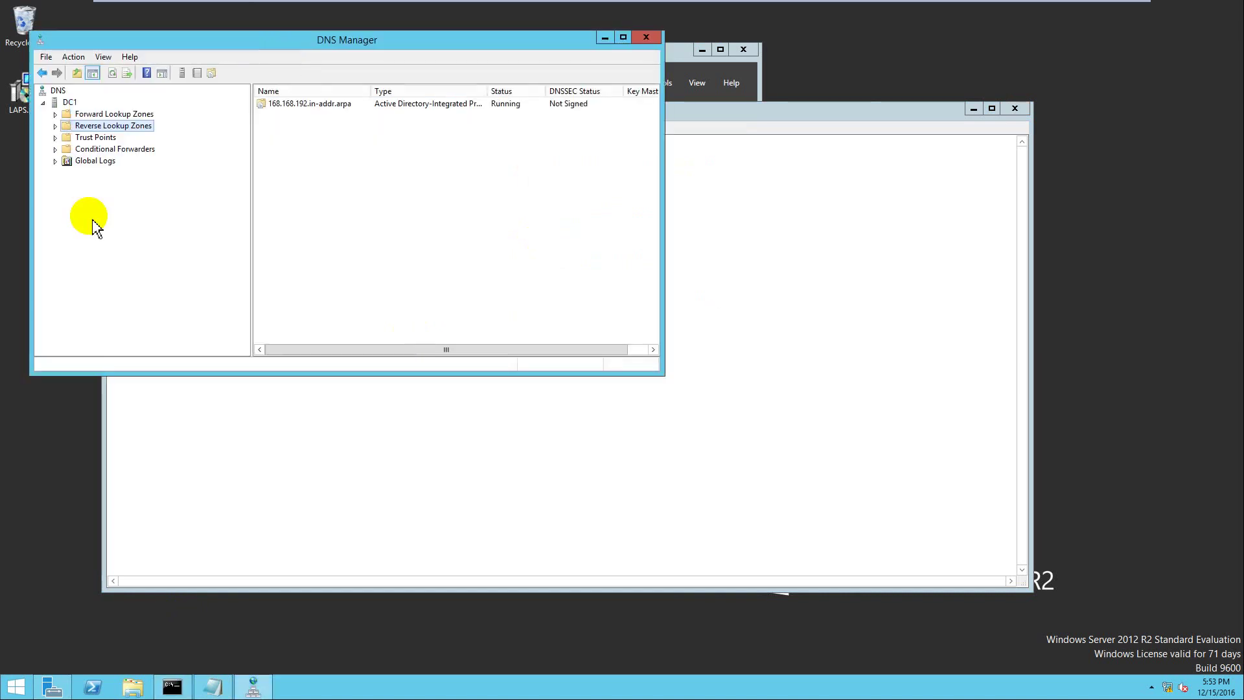
Expand DC1's forward lookup zones and examine the records and available actions of the lab.edu zone.
{"action": "double_click", "coordinate": [64, 114]}
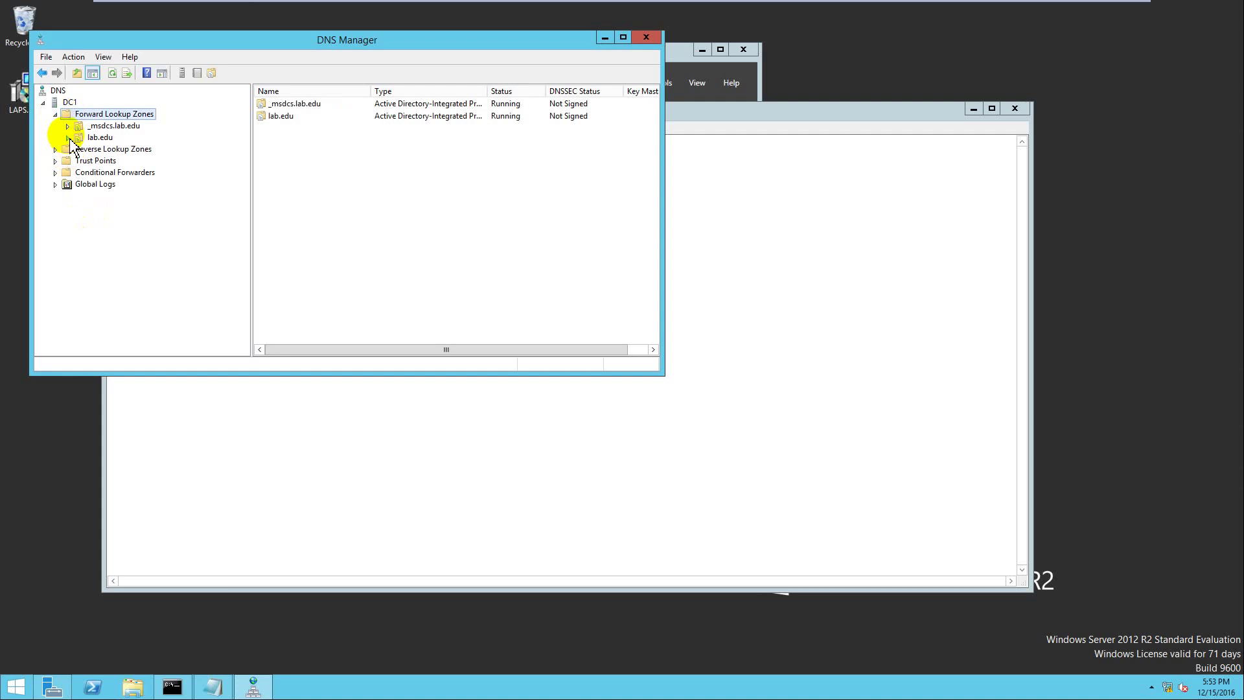
{"action": "double_click", "coordinate": [81, 138]}
{"action": "right_click", "coordinate": [102, 137]}
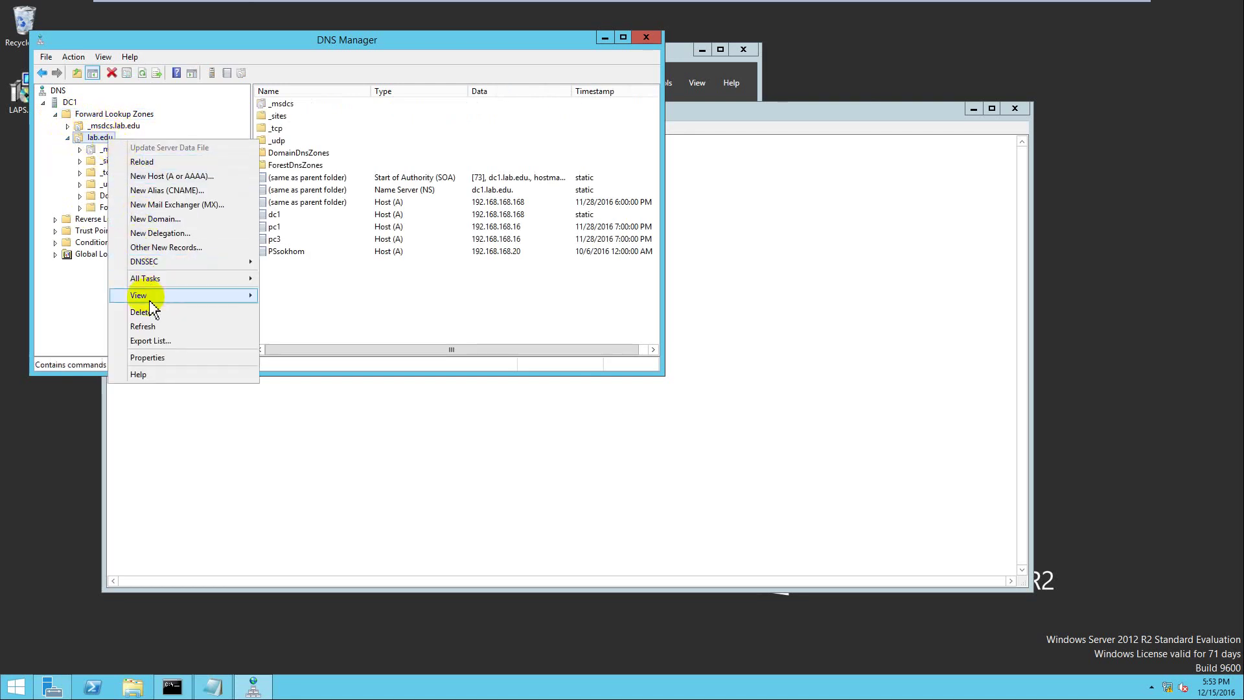
{"action": "mouse_move", "coordinate": [159, 295]}
{"action": "mouse_move", "coordinate": [170, 265]}
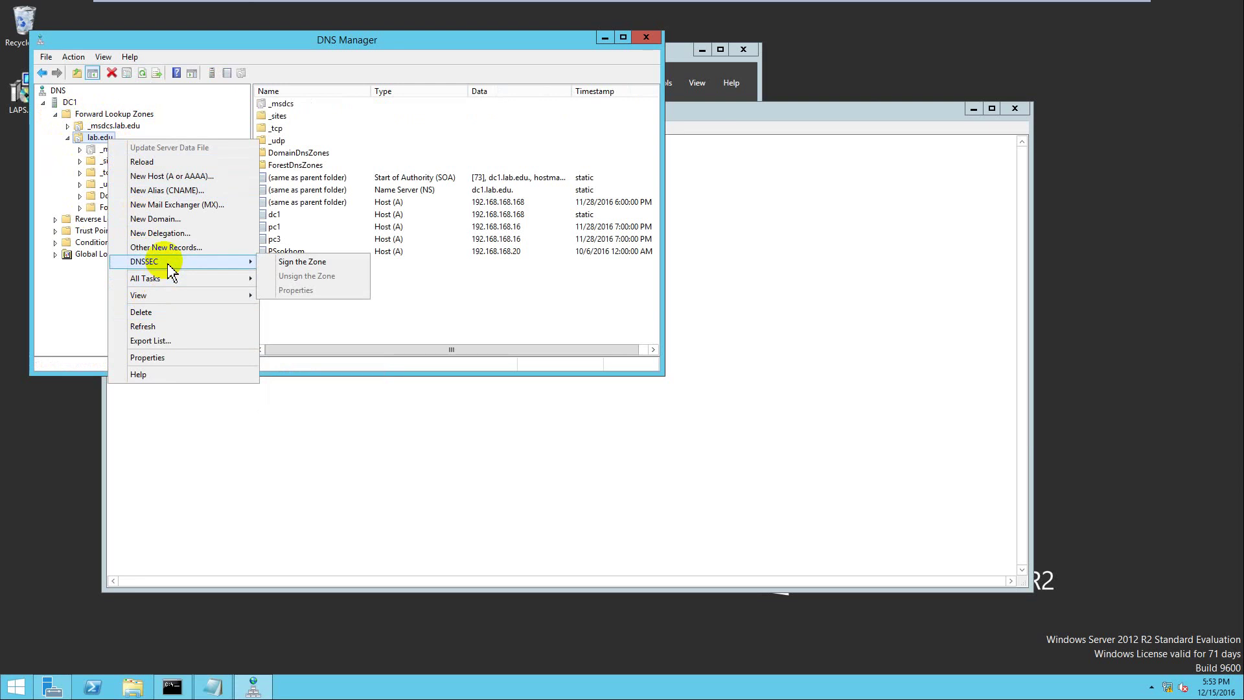
{"action": "left_click", "coordinate": [111, 264]}
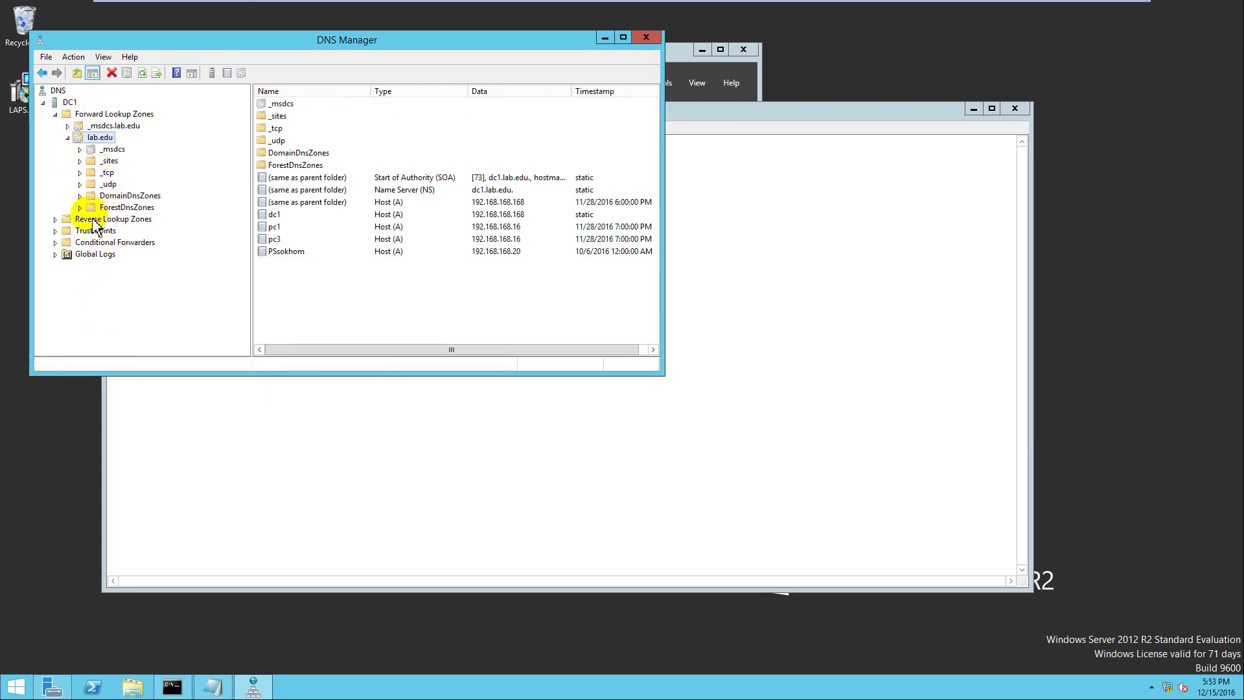
Expand the reverse lookup zones and examine the pointer records of 168.168.192.in-addr.arpa.
{"action": "left_click", "coordinate": [55, 219]}
{"action": "left_click", "coordinate": [79, 231]}
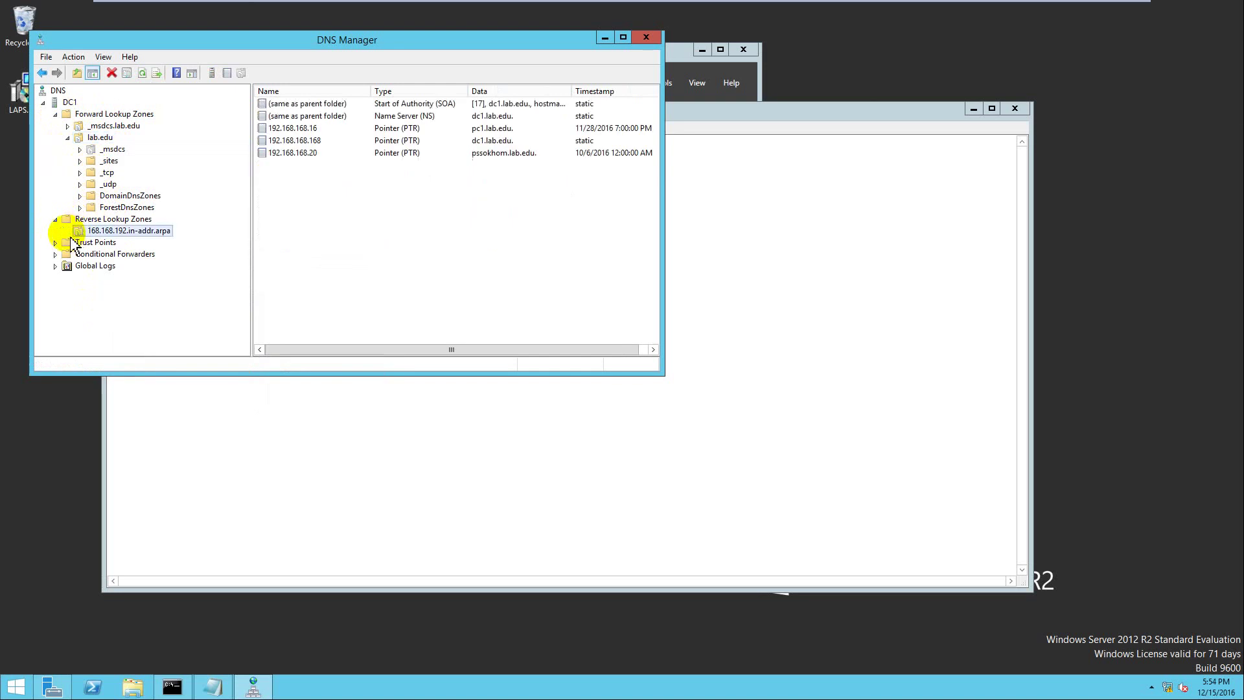
{"action": "mouse_move", "coordinate": [315, 239]}
{"action": "left_mouse_down"}
{"action": "mouse_move", "coordinate": [311, 91]}
{"action": "mouse_move", "coordinate": [329, 230]}
{"action": "left_mouse_up"}
Review the lab.edu records again, and expand the _msdcs.lab.edu zone to examine its contents.
{"action": "left_click", "coordinate": [99, 137]}
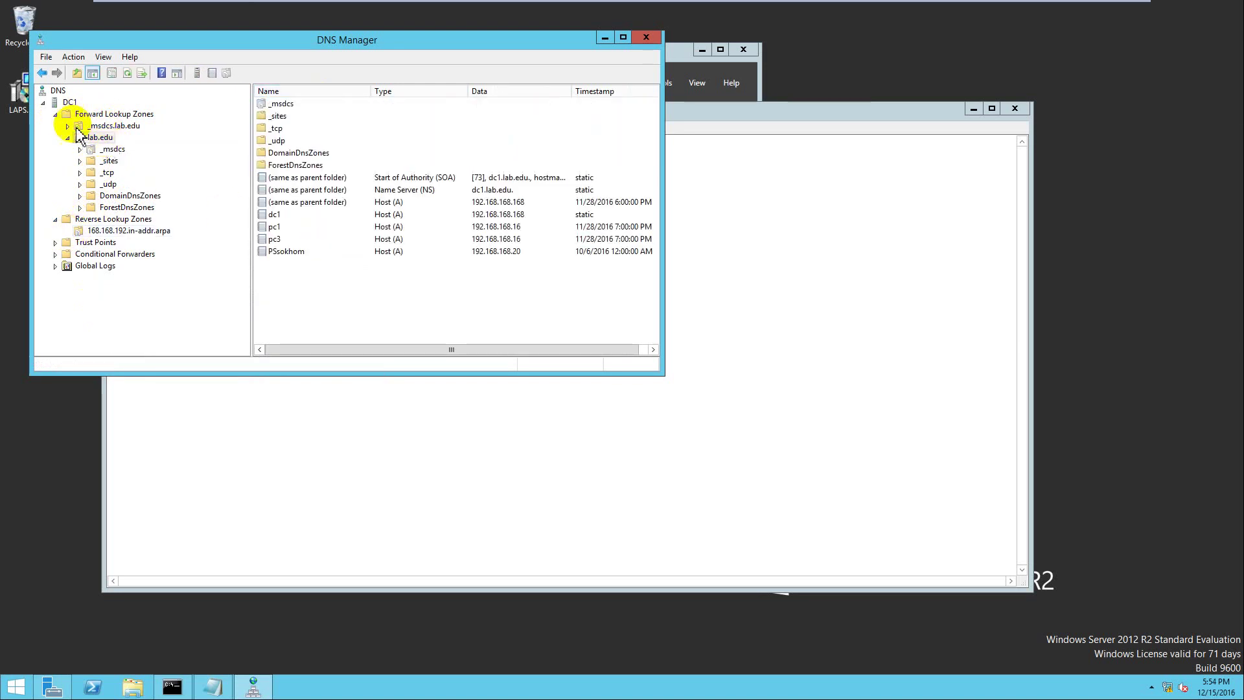
{"action": "left_click", "coordinate": [68, 126]}
{"action": "left_click", "coordinate": [97, 126]}
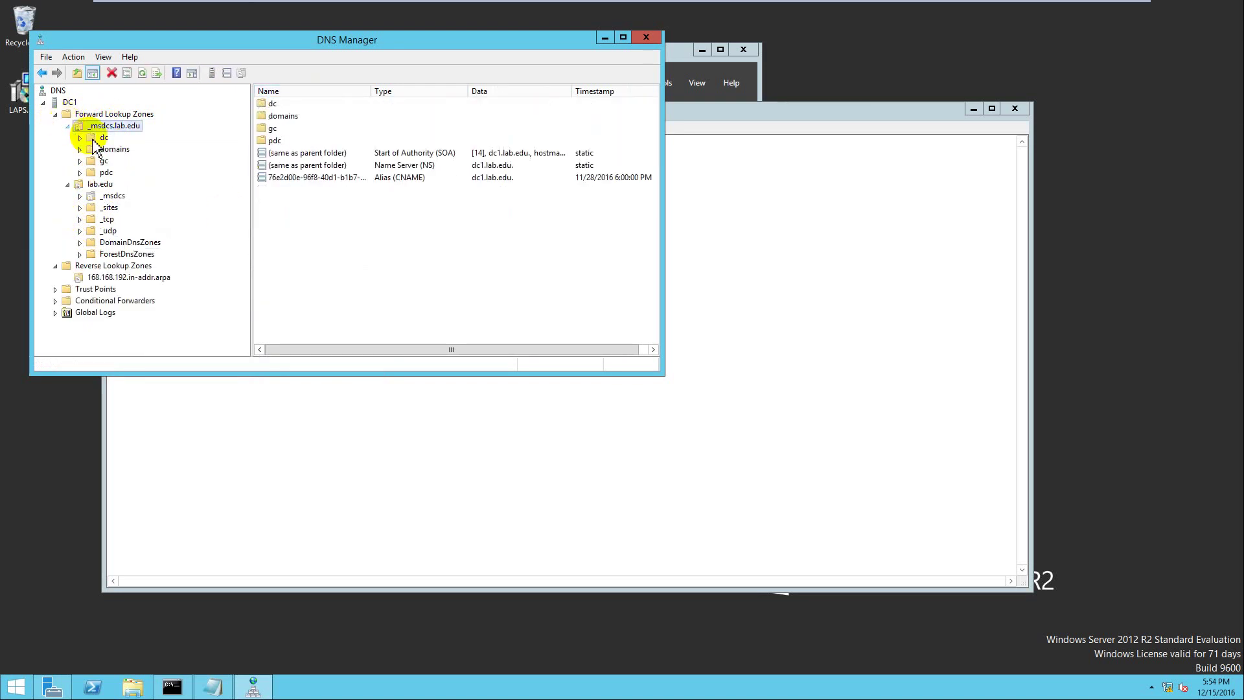
{"action": "right_click", "coordinate": [311, 257]}
{"action": "left_click", "coordinate": [348, 412]}
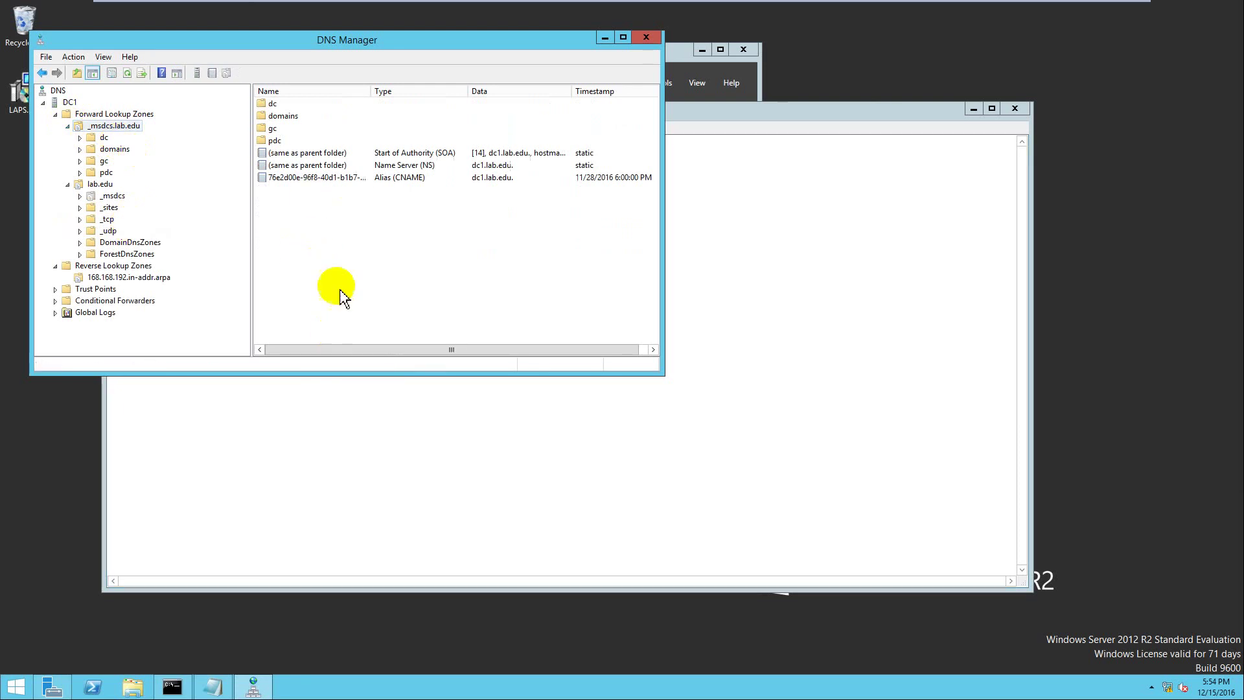
Return to the 168.168.192.in-addr.arpa zone, widen the DNS Manager window and inspect the PTR record for pc1 and the name server record.
{"action": "left_click", "coordinate": [141, 280]}
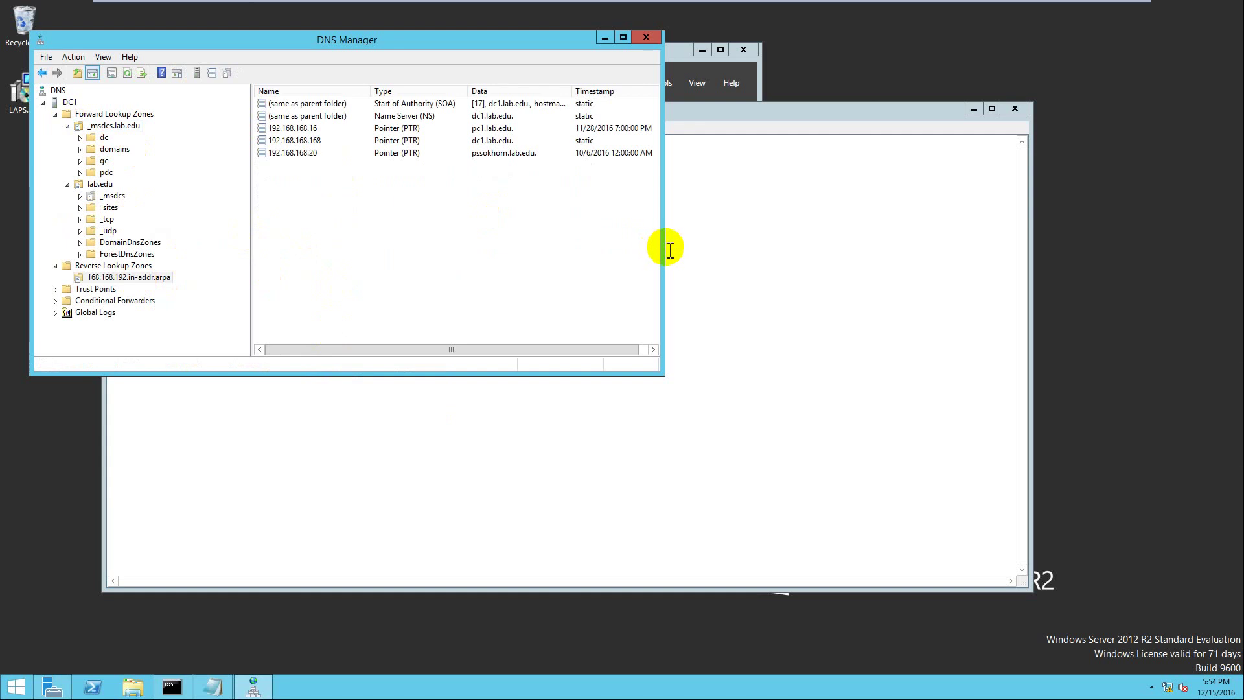
{"action": "left_click_drag", "start_coordinate": [663, 247], "coordinate": [860, 247]}
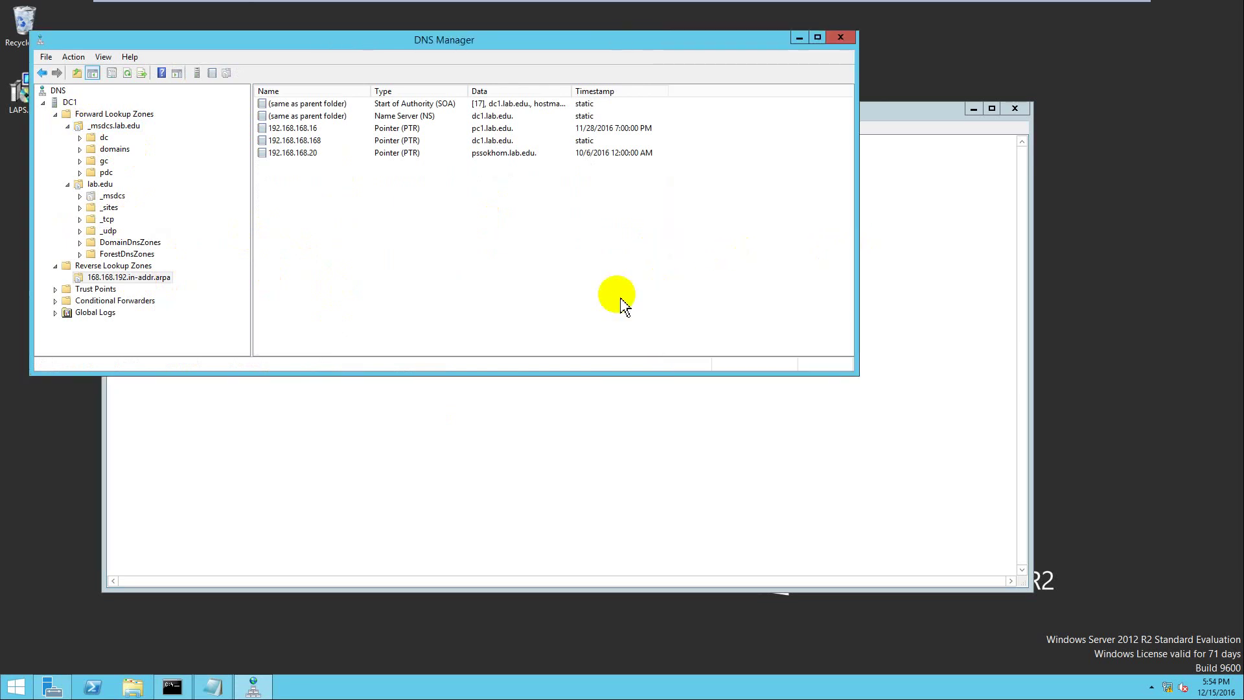
{"action": "left_click", "coordinate": [324, 129]}
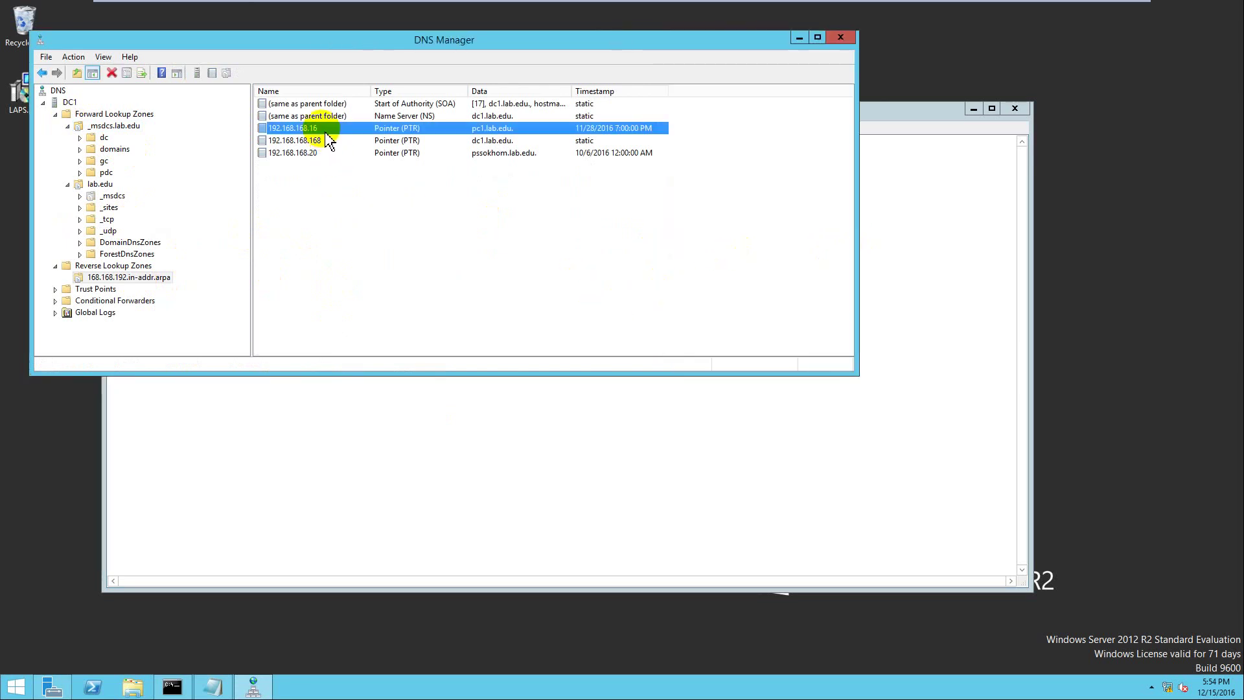
{"action": "left_click", "coordinate": [476, 117]}
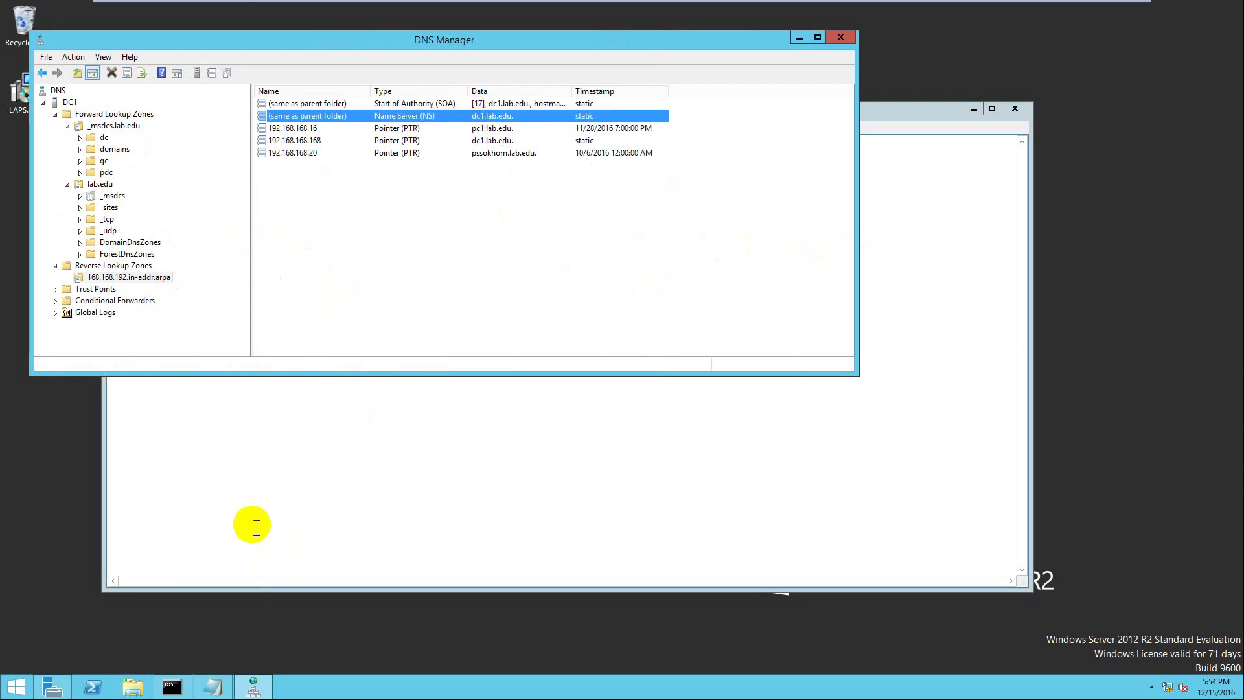
Switch to Command Prompt, exit nslookup and run ncpa.cpl to open Network Connections.
{"action": "left_click", "coordinate": [172, 686]}
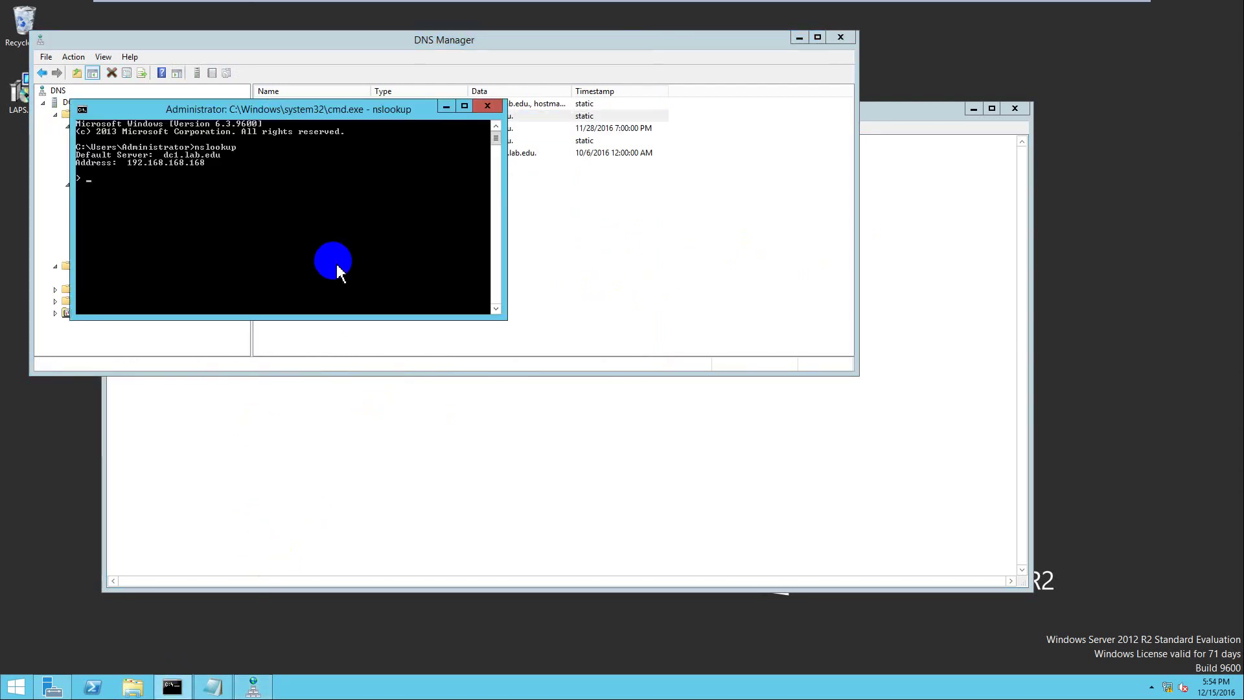
{"action": "type", "text": "exit"}
{"action": "key", "text": "Return"}
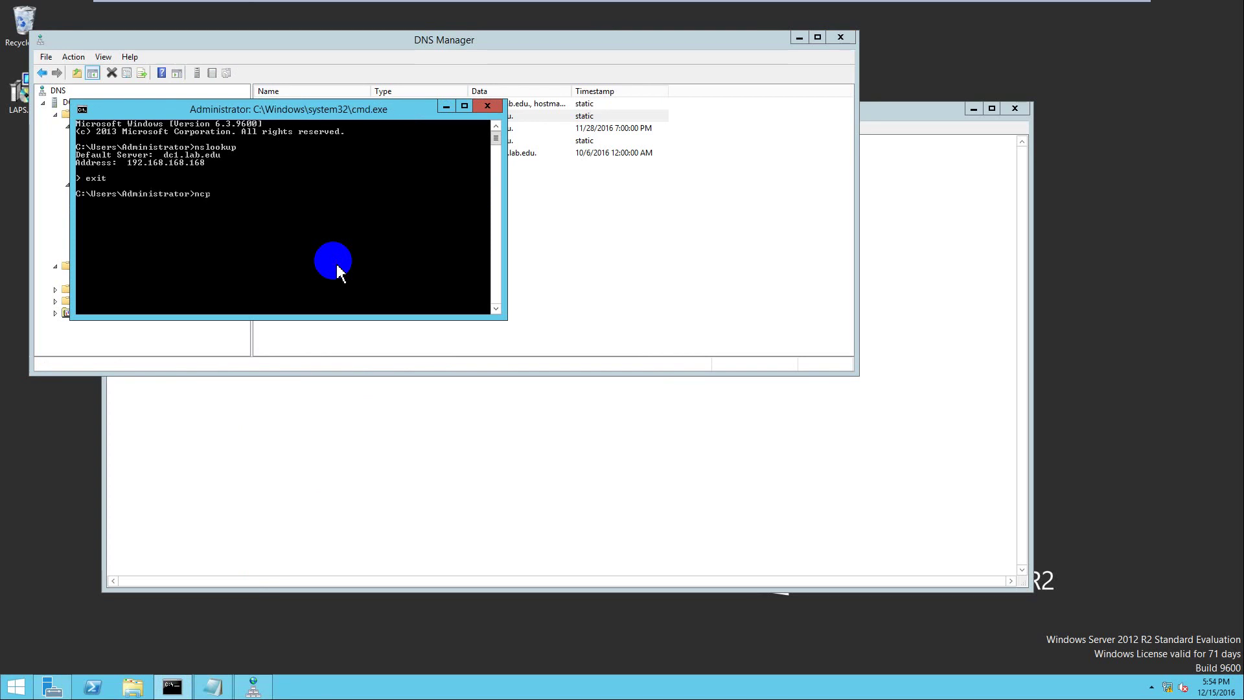
{"action": "type", "text": "ncpa.cpl"}
{"action": "key", "text": "Return"}
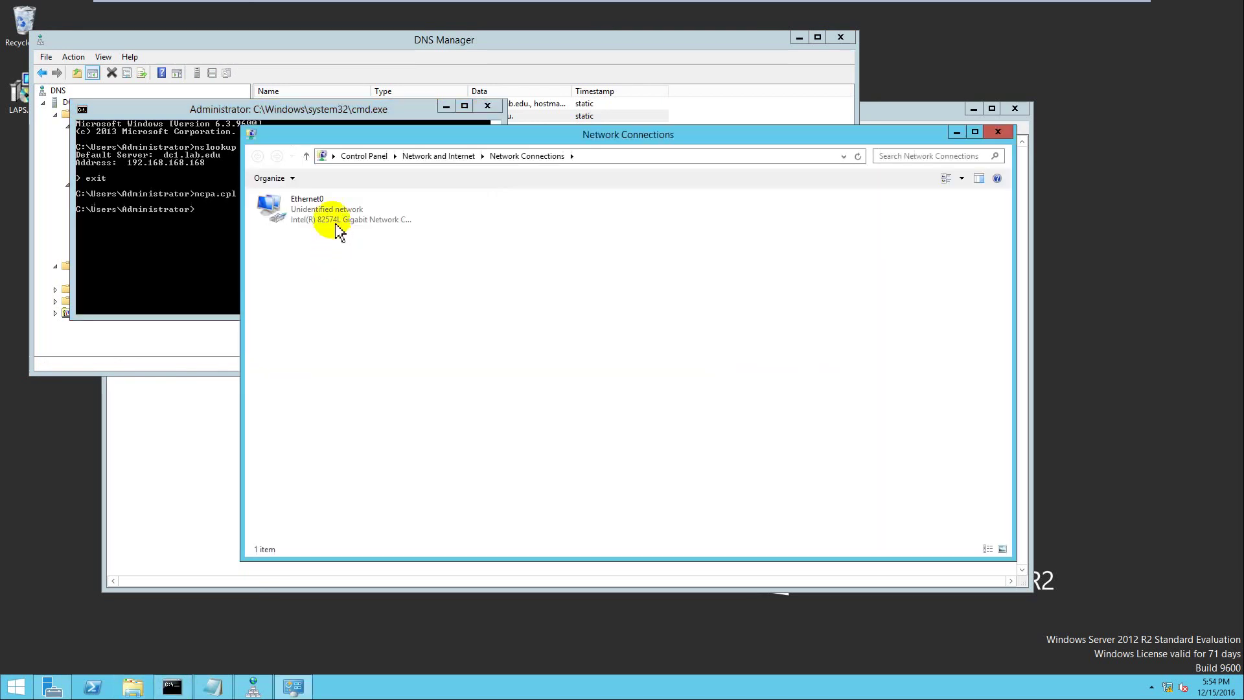
Check Ethernet0's connection details for the IPv4 address, subnet mask, default gateway and DNS server, and close the status dialogs.
{"action": "left_click", "coordinate": [337, 227]}
{"action": "double_click", "coordinate": [337, 225]}
{"action": "left_click", "coordinate": [539, 450]}
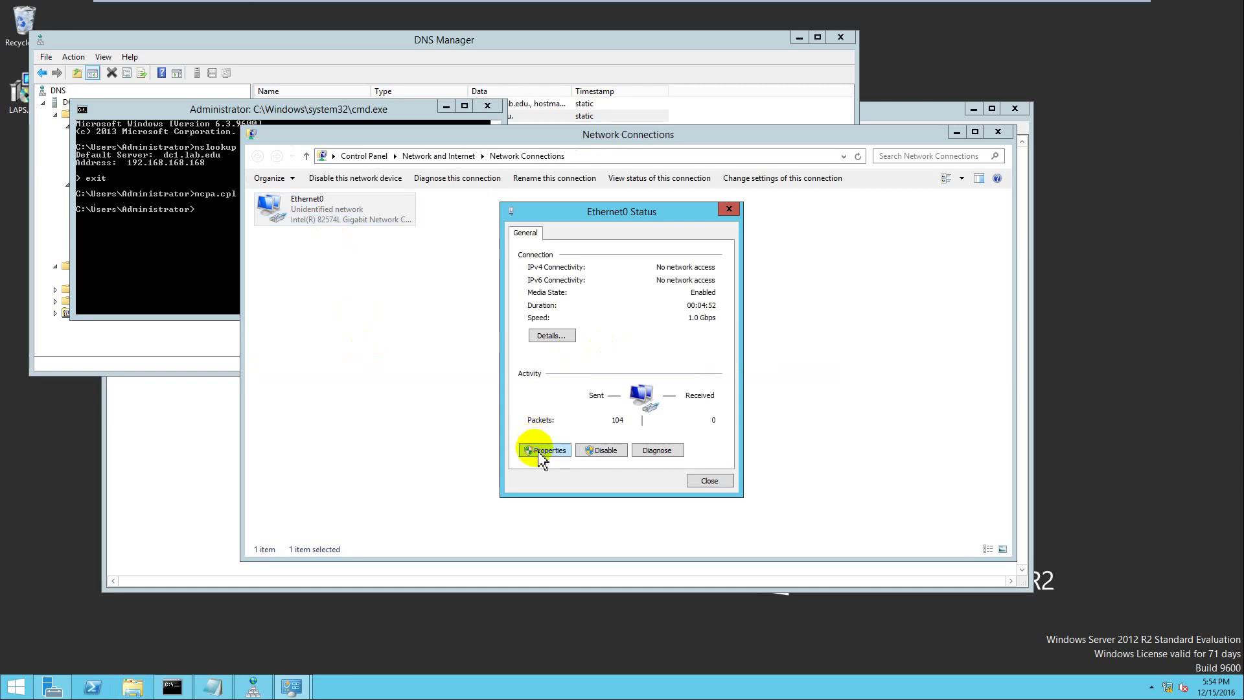
{"action": "left_click", "coordinate": [743, 218]}
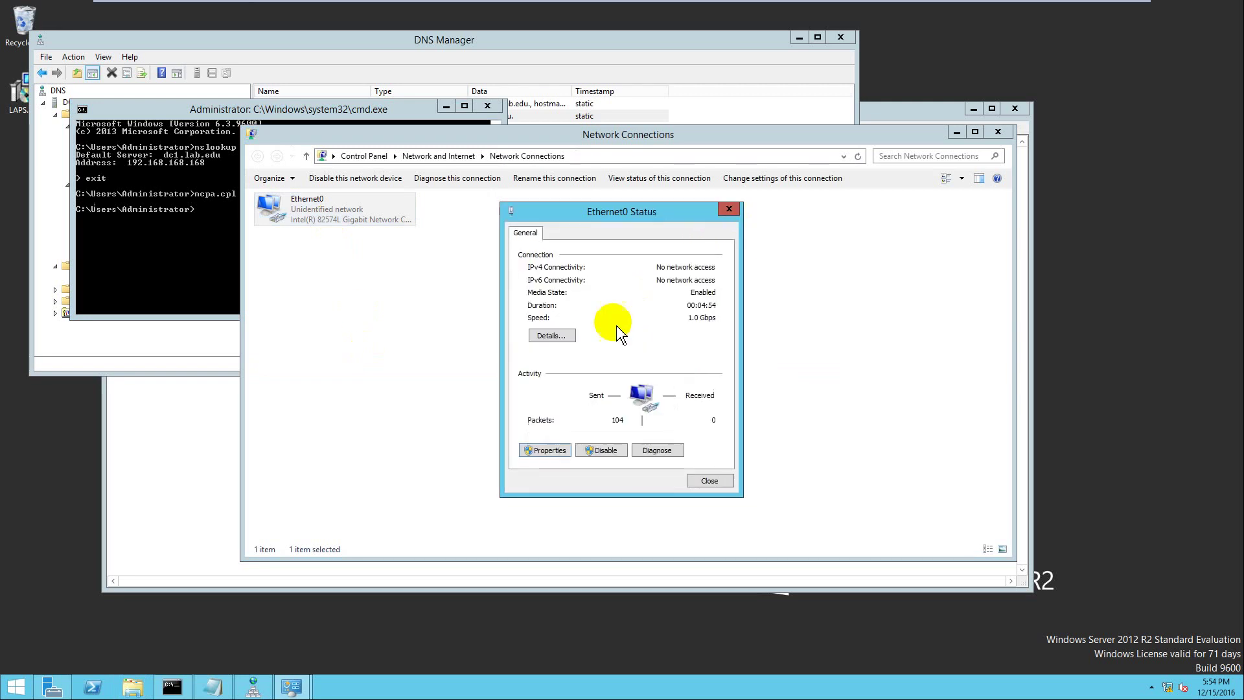
{"action": "left_click", "coordinate": [567, 338]}
{"action": "left_click", "coordinate": [647, 322]}
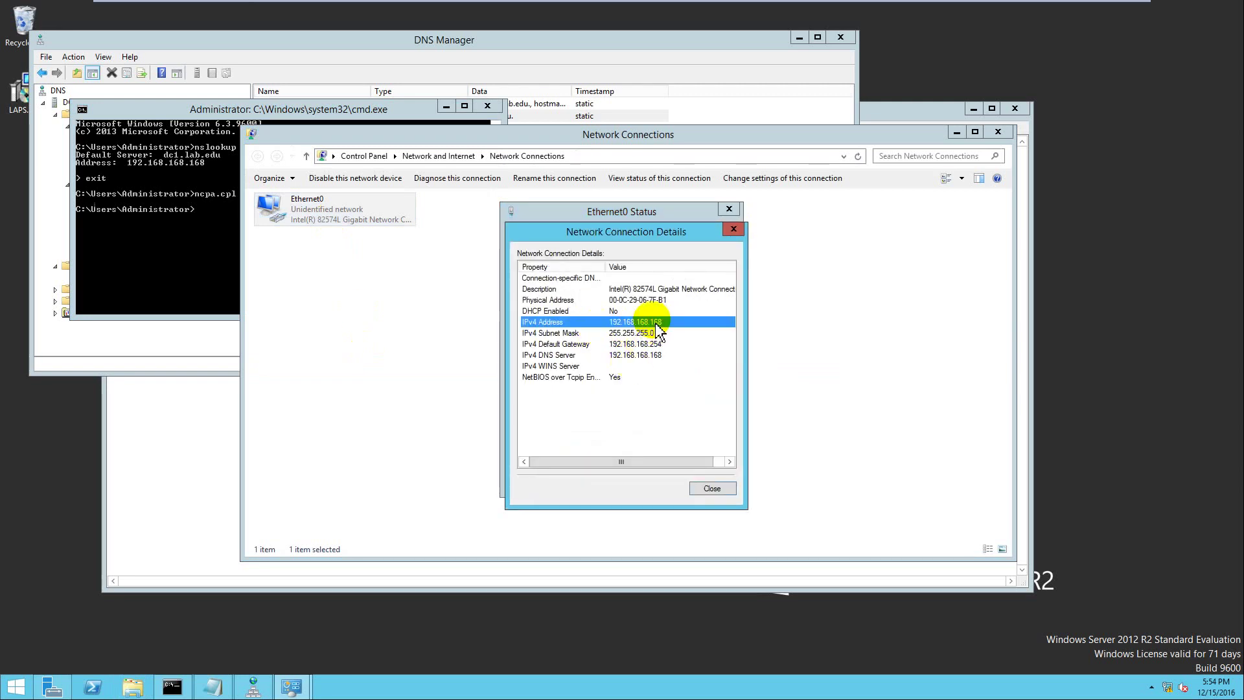
{"action": "left_click", "coordinate": [652, 335]}
{"action": "left_click", "coordinate": [654, 344]}
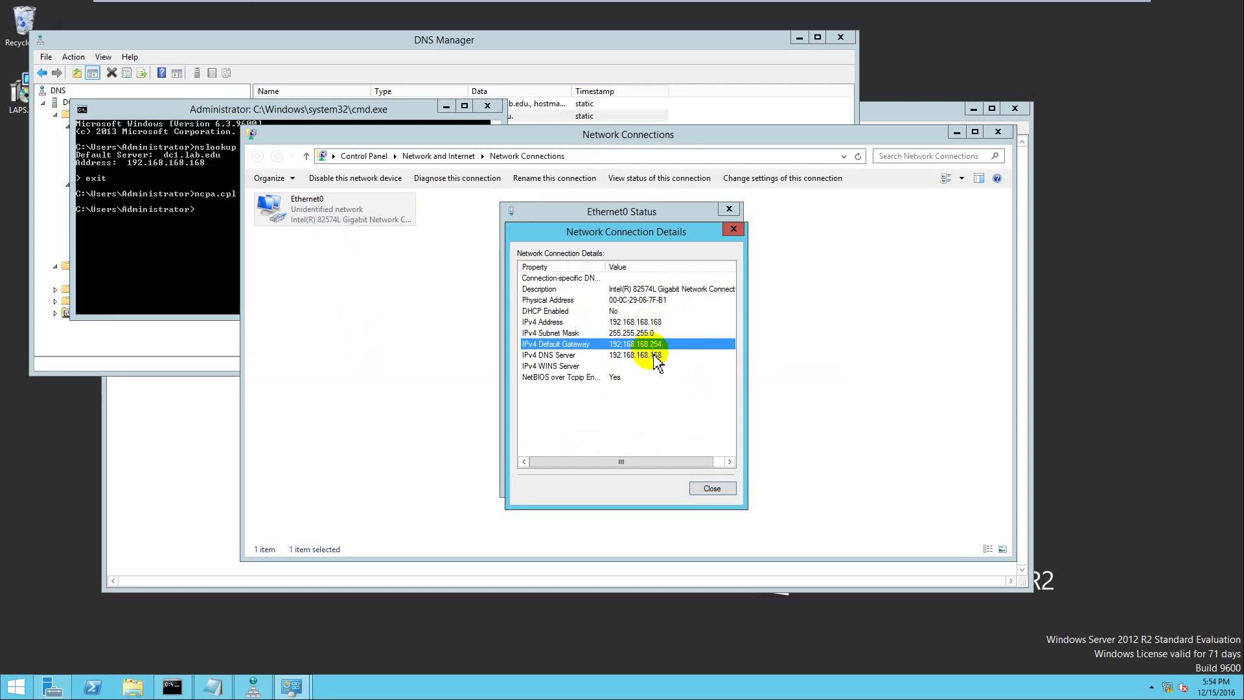
{"action": "left_click", "coordinate": [656, 355]}
{"action": "left_click", "coordinate": [712, 488]}
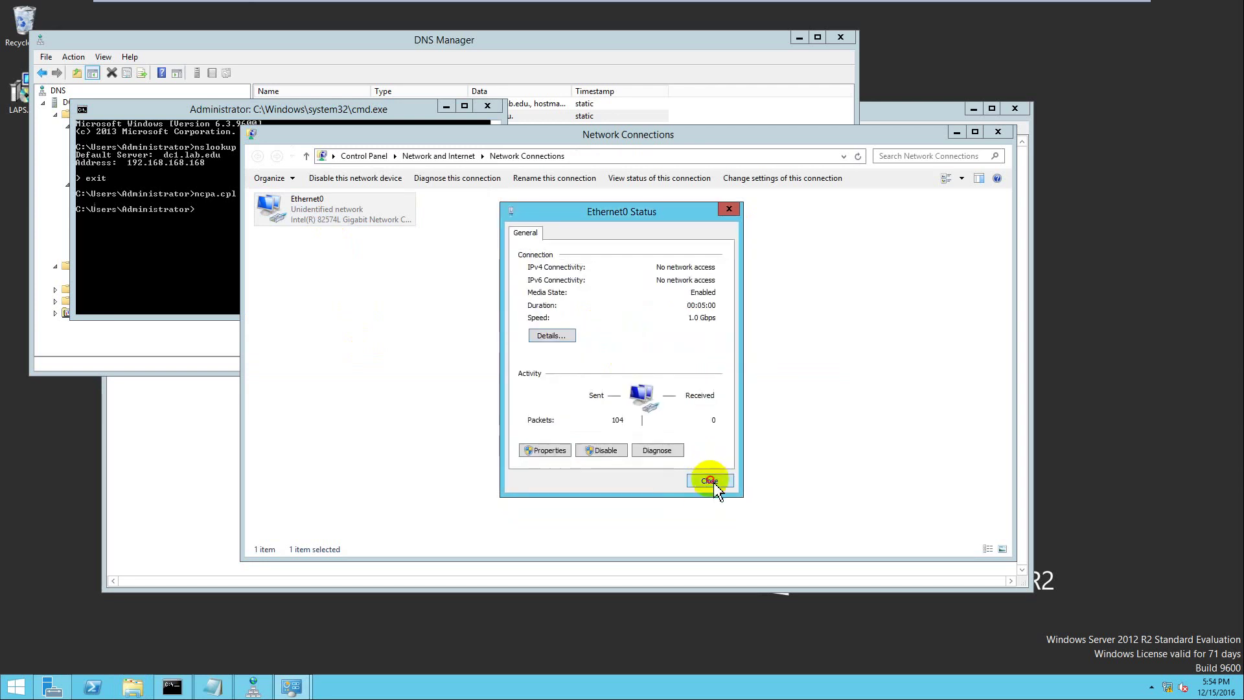
{"action": "left_click", "coordinate": [710, 477]}
Switch to Notepad and add the line "okay let start to change ip address of our domain name".
{"action": "left_click", "coordinate": [212, 686]}
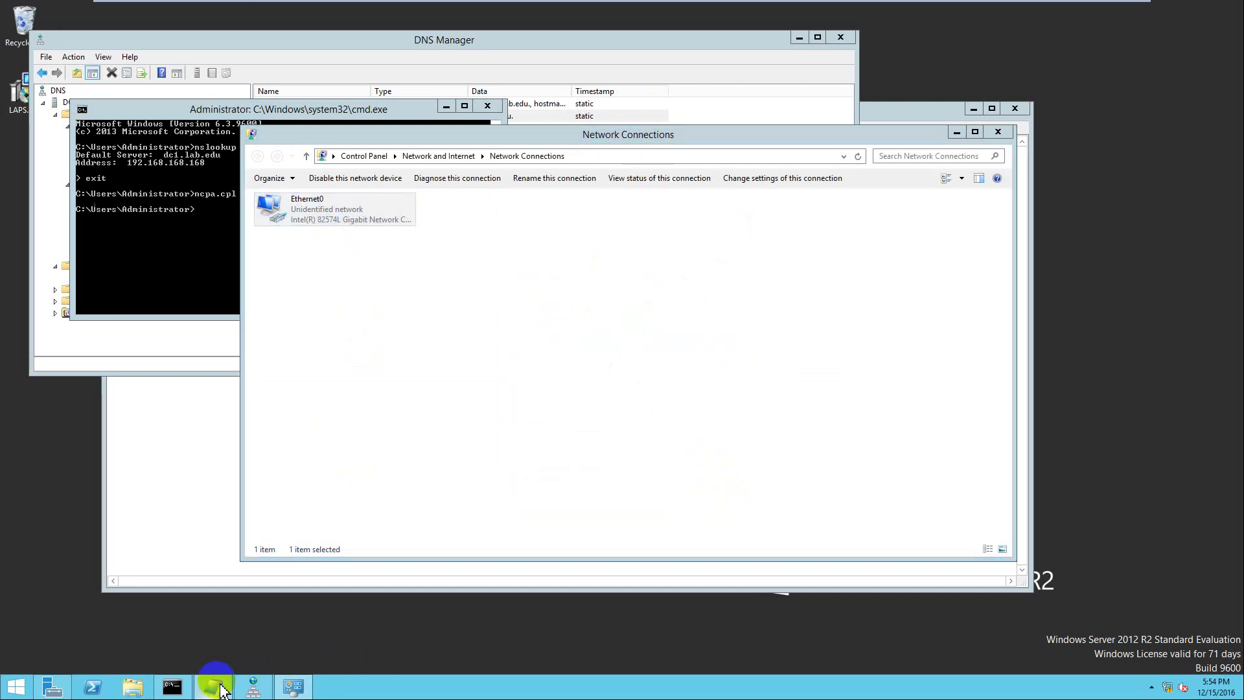
{"action": "type", "text": "okay let start to change"}
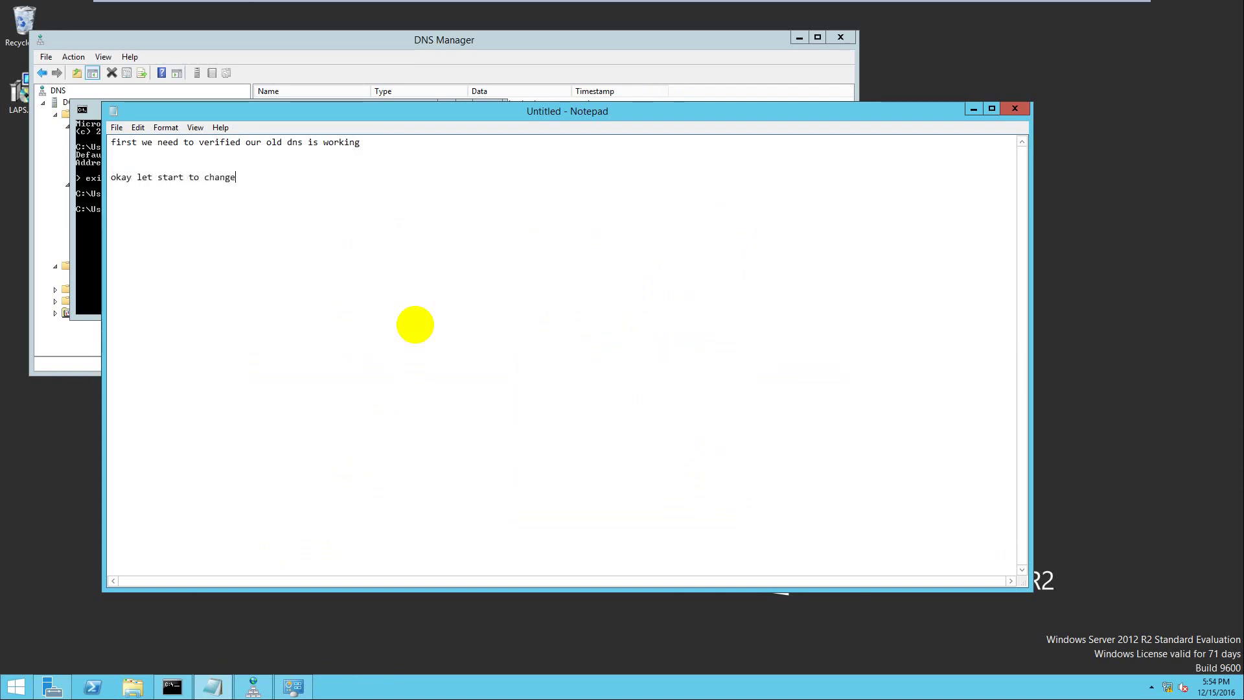
{"action": "type", "text": " ip address of our domain name"}
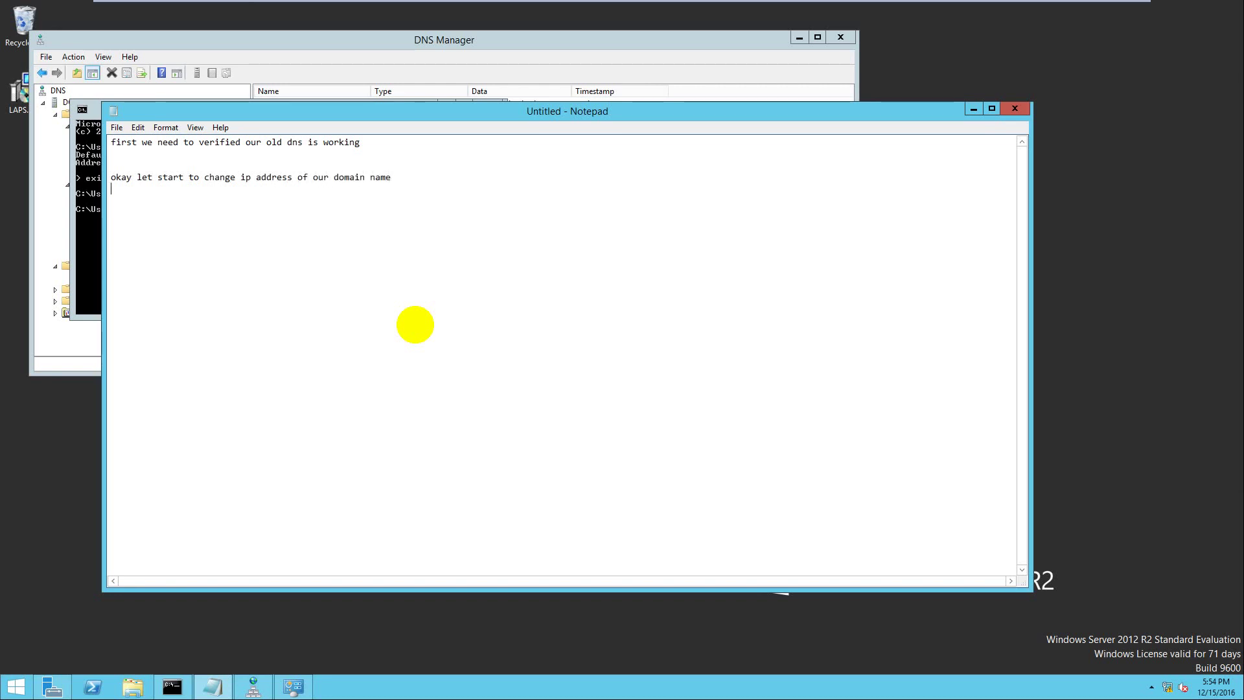
Switch to Network Connections and set Ethernet0's static IPv4 address to 172.16.0.1, keeping the subnet mask 255.255.255.0.
{"action": "left_click", "coordinate": [46, 232]}
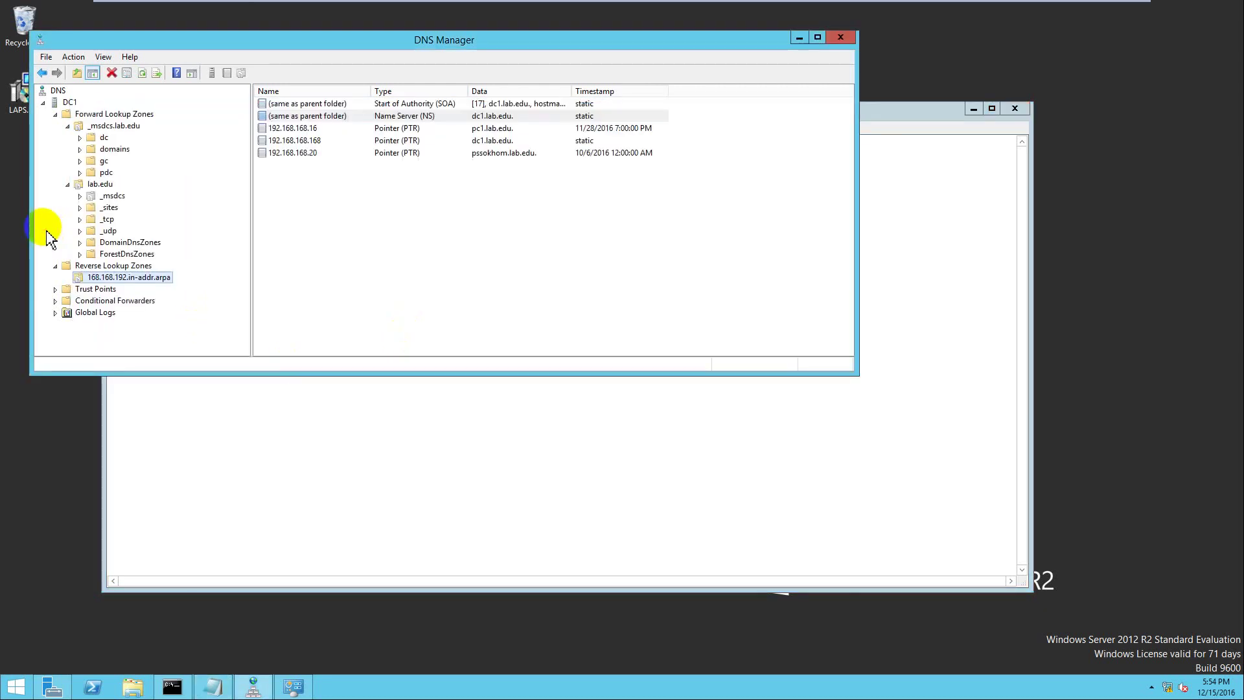
{"action": "left_click", "coordinate": [293, 684]}
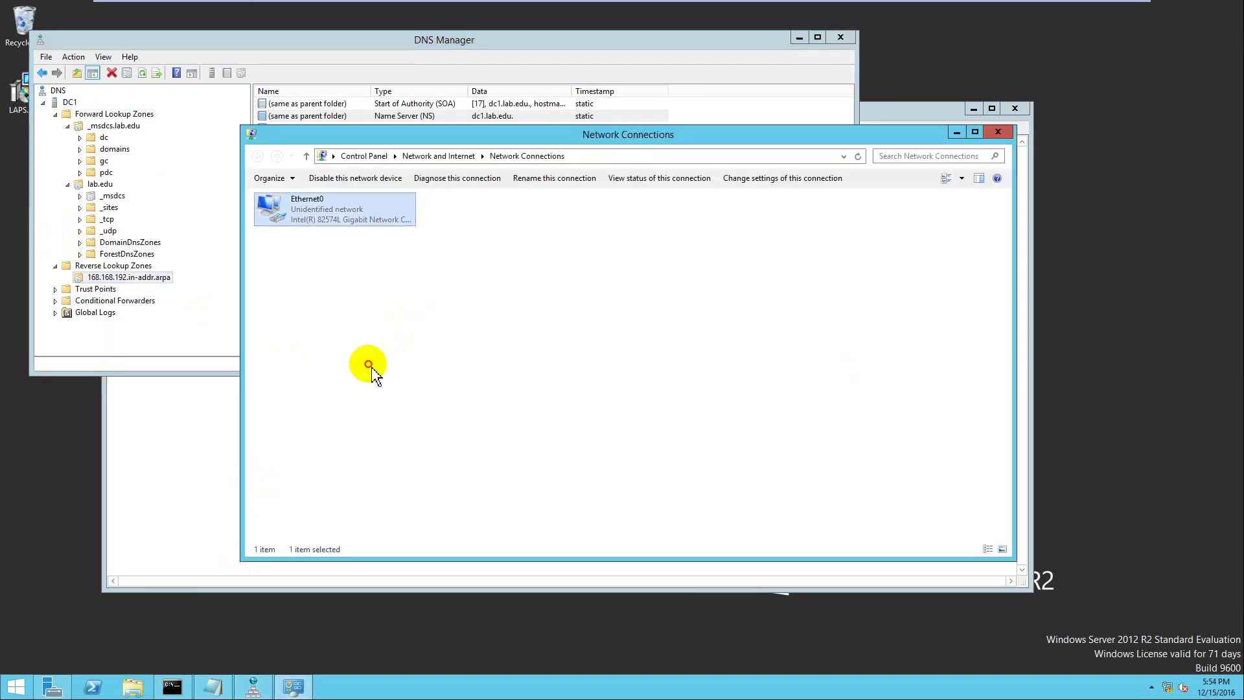
{"action": "left_click", "coordinate": [370, 367]}
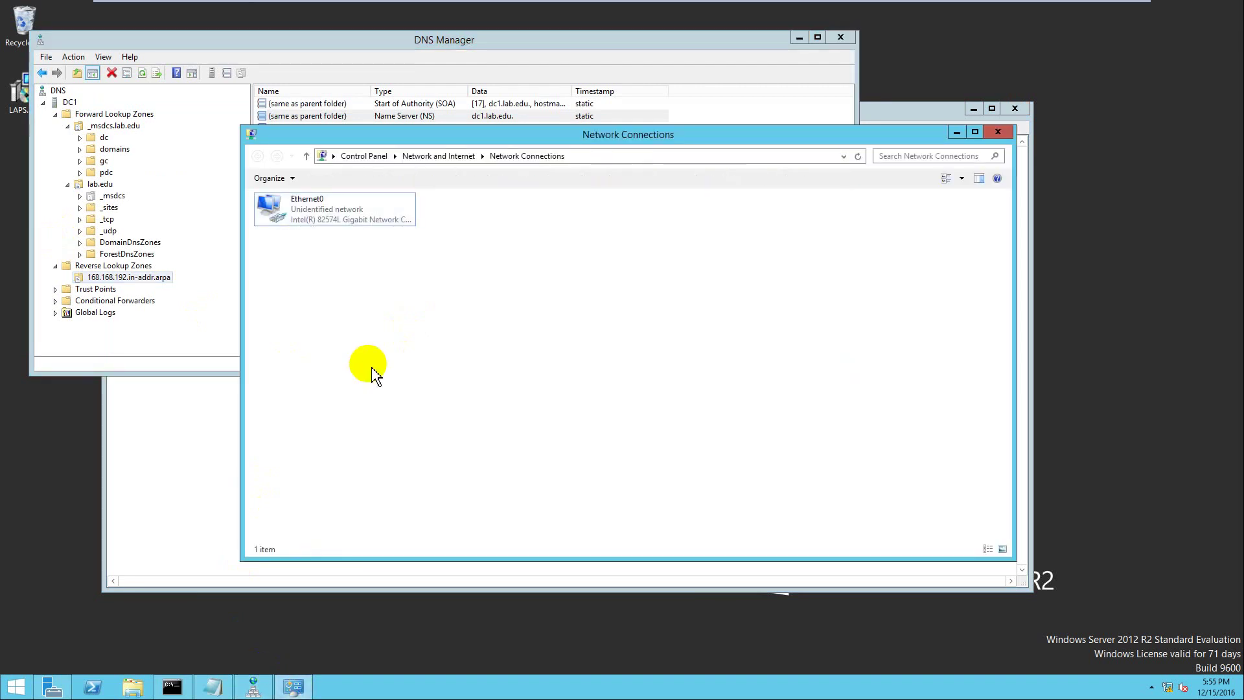
{"action": "left_click", "coordinate": [387, 219]}
{"action": "right_click", "coordinate": [387, 219]}
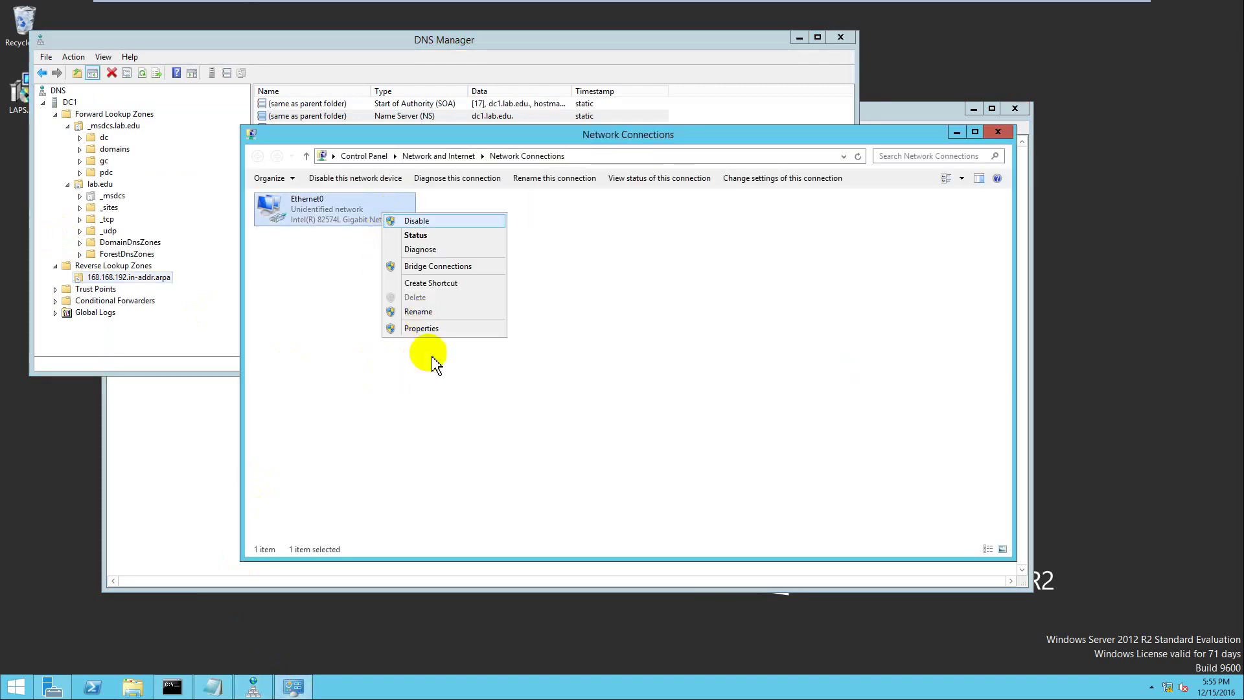
{"action": "left_click", "coordinate": [416, 327]}
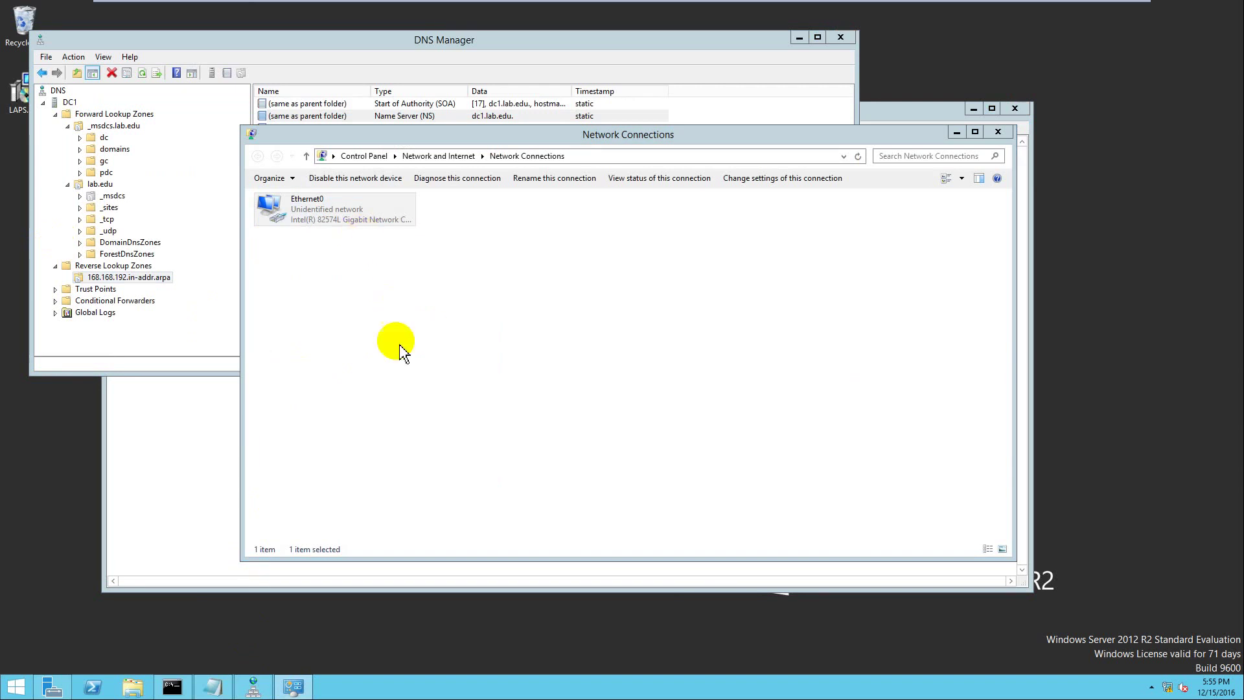
{"action": "left_click", "coordinate": [363, 371]}
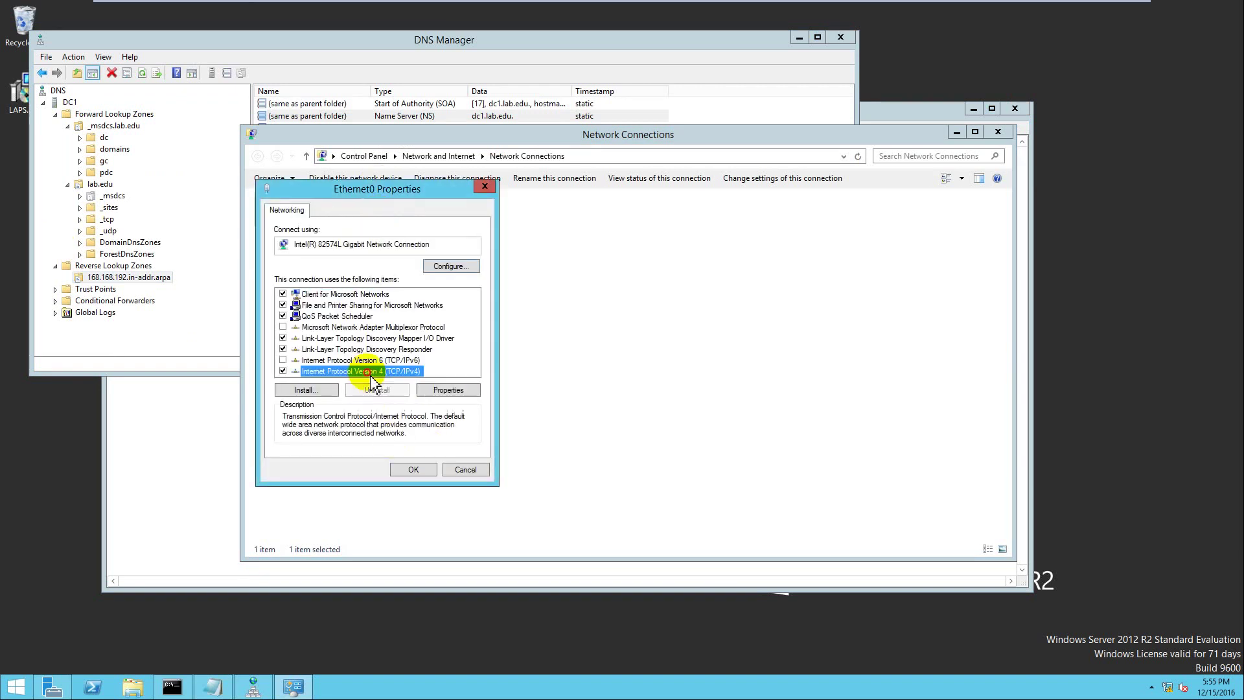
{"action": "left_click", "coordinate": [448, 389]}
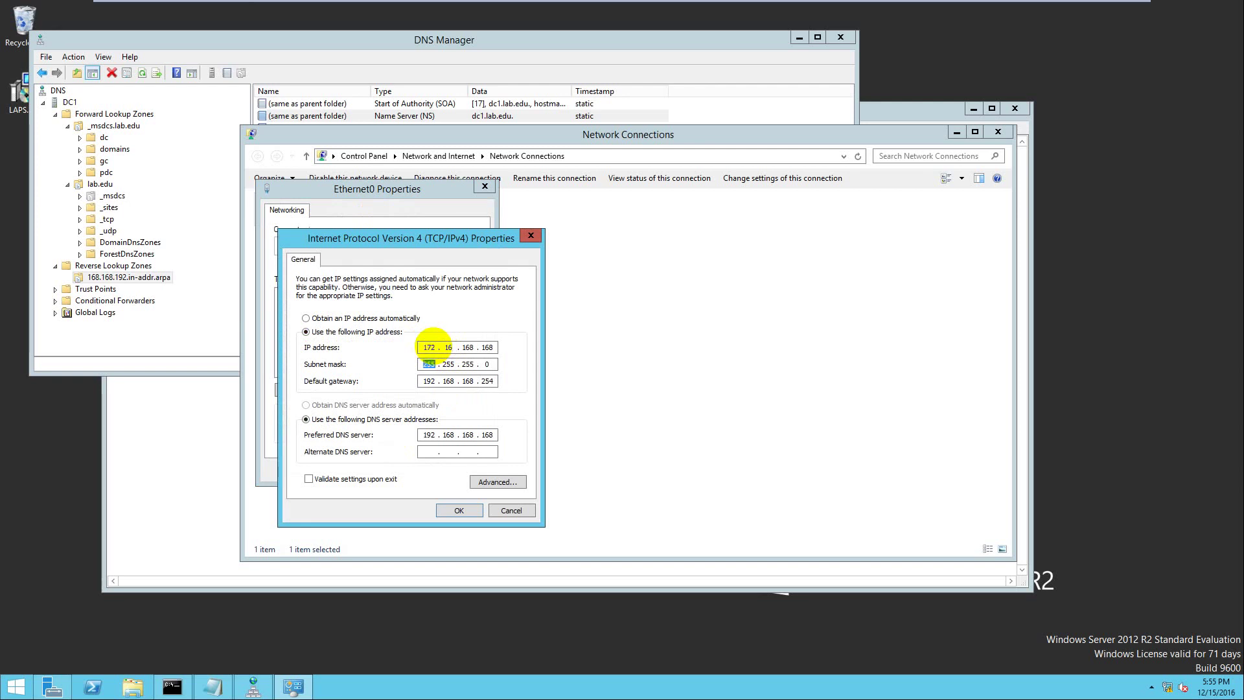
{"action": "left_click", "coordinate": [474, 348]}
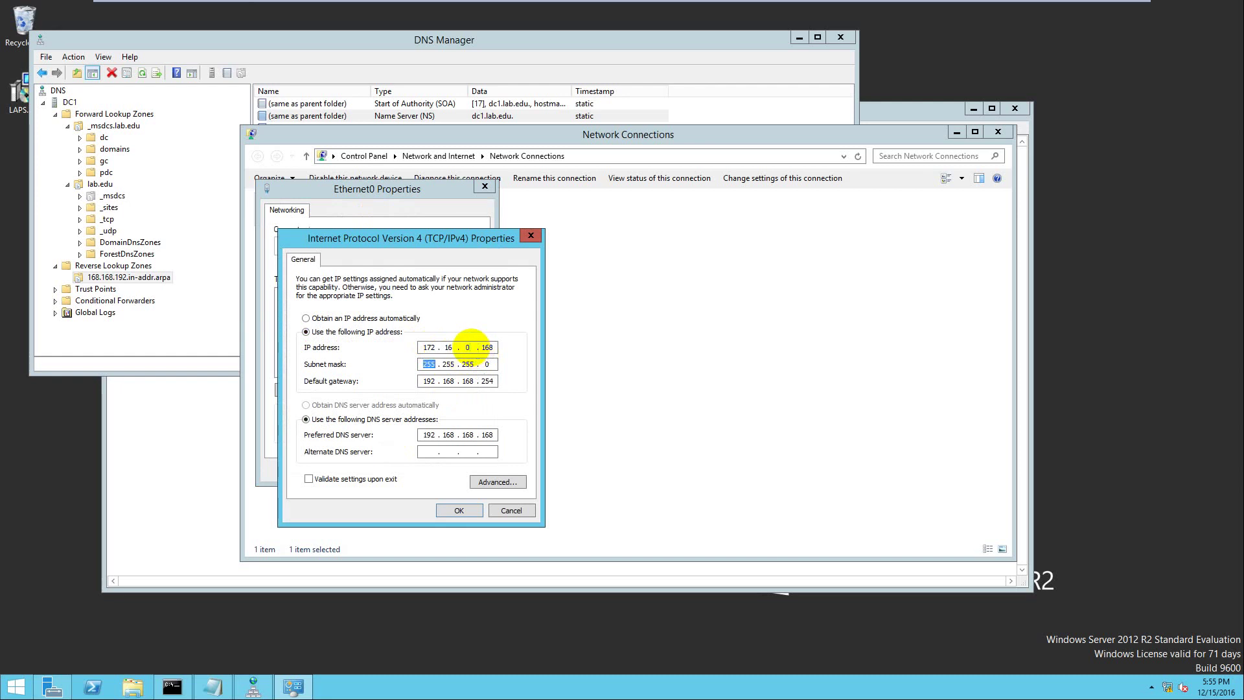
{"action": "left_click", "coordinate": [496, 348]}
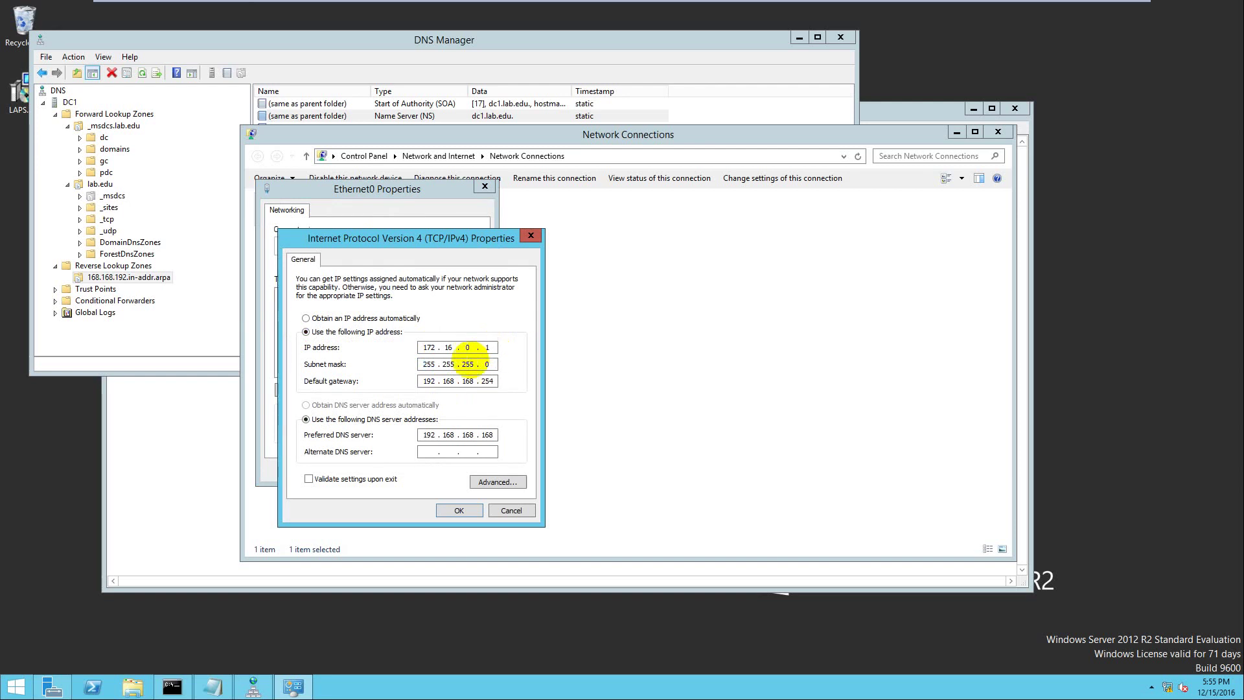
Set the default gateway in Ethernet0's IPv4 properties to 172.16.0.254.
{"action": "double_click", "coordinate": [422, 381]}
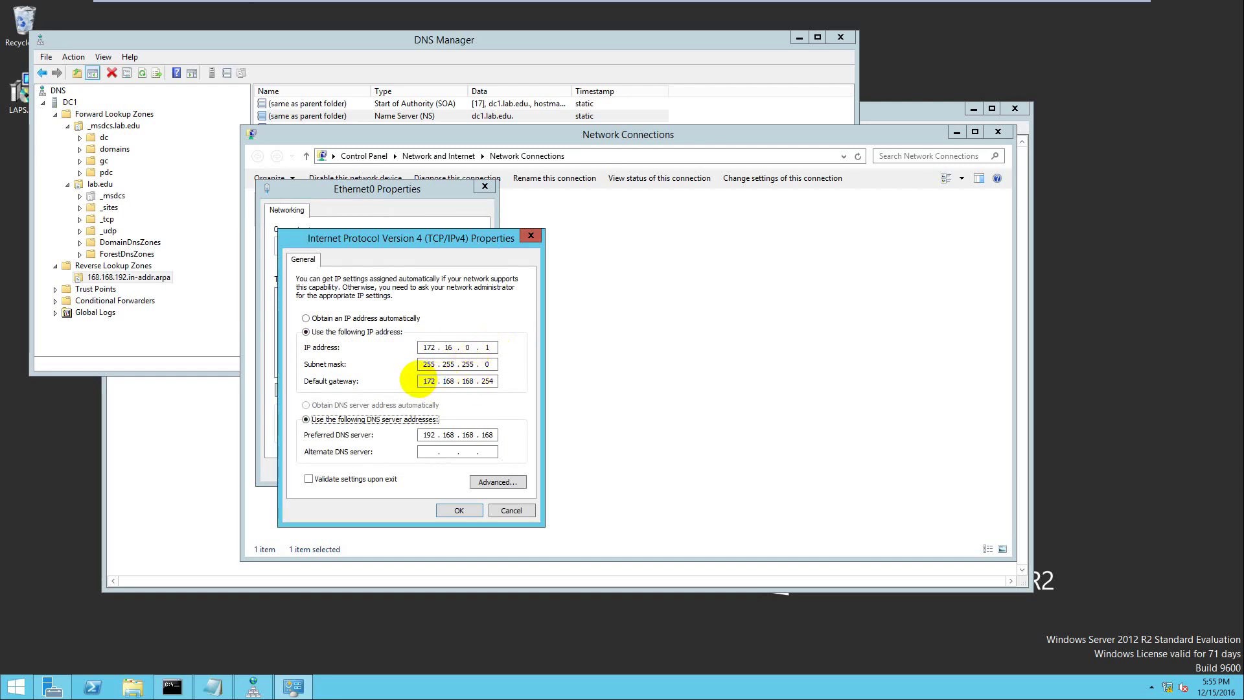
{"action": "left_click", "coordinate": [456, 383]}
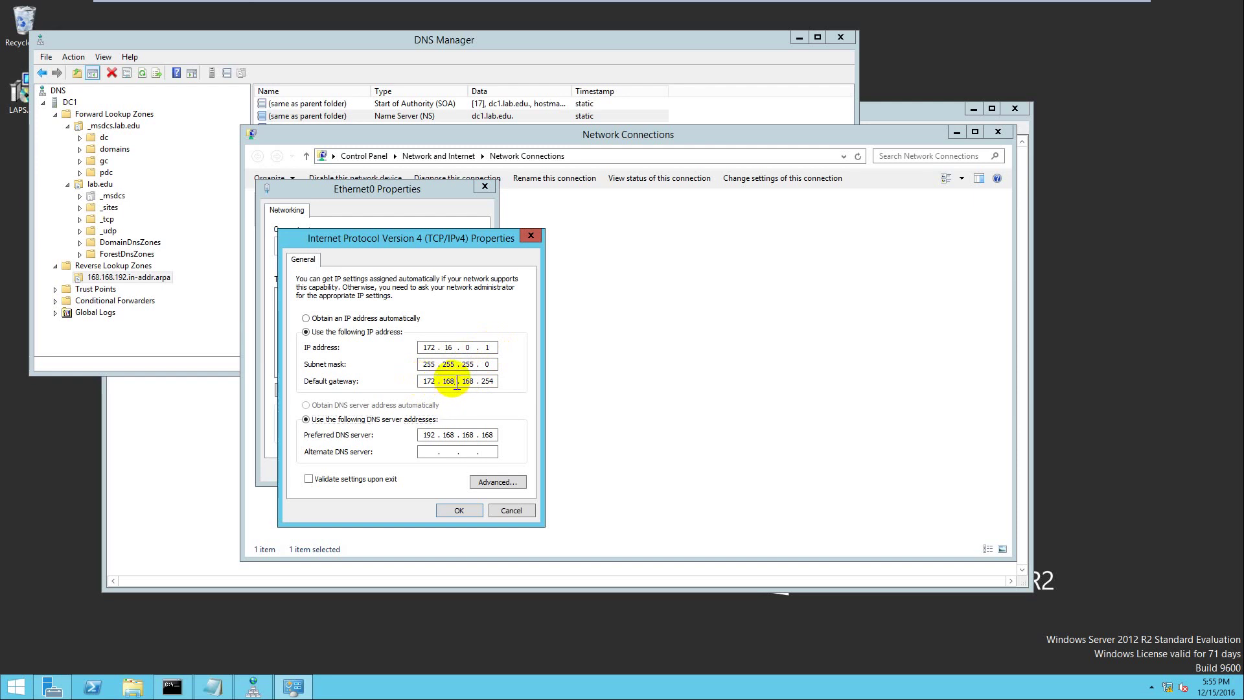
{"action": "key", "text": "Tab"}
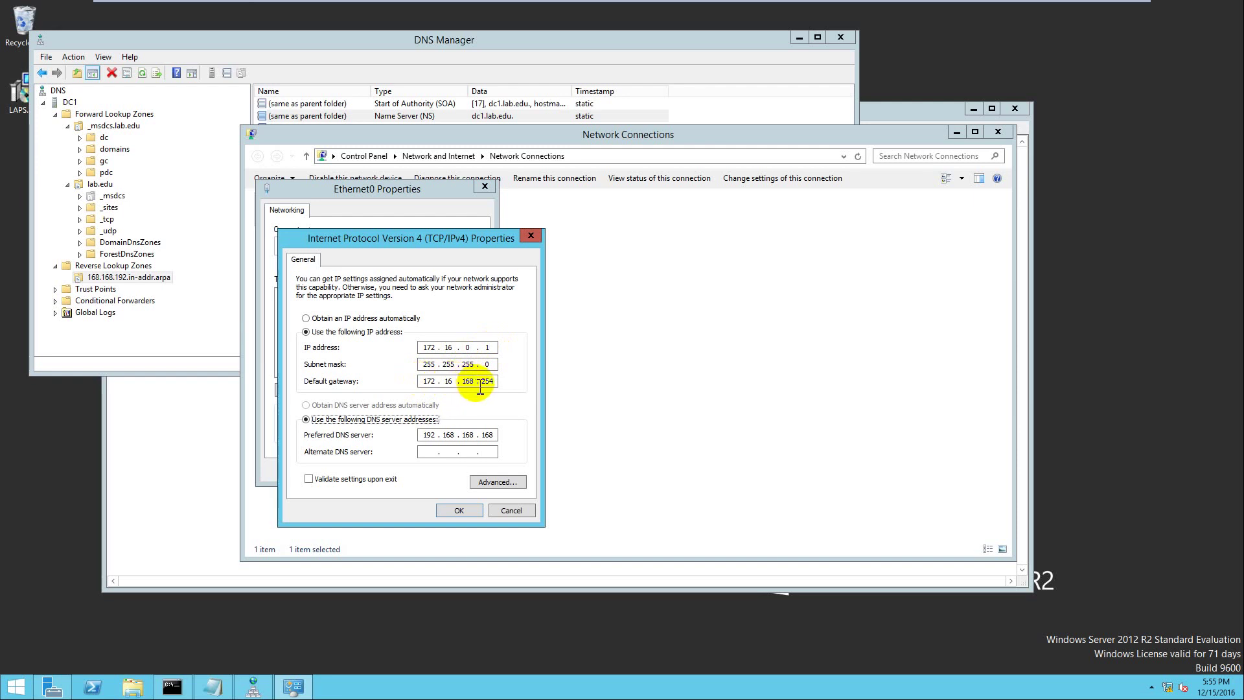
{"action": "left_click", "coordinate": [478, 382]}
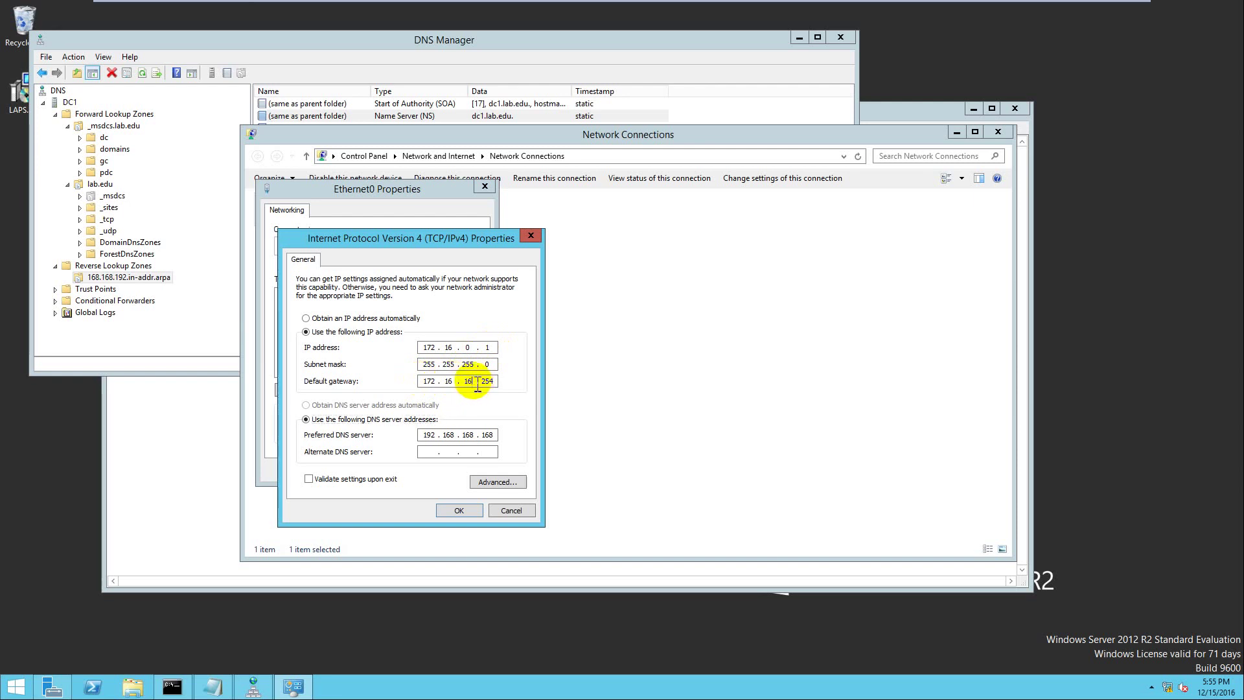
{"action": "key", "text": "BackSpace"}
{"action": "type", "text": "0"}
Set Ethernet0's preferred DNS server to 172.16.0.1 and apply the IPv4 and adapter properties.
{"action": "left_click", "coordinate": [433, 436]}
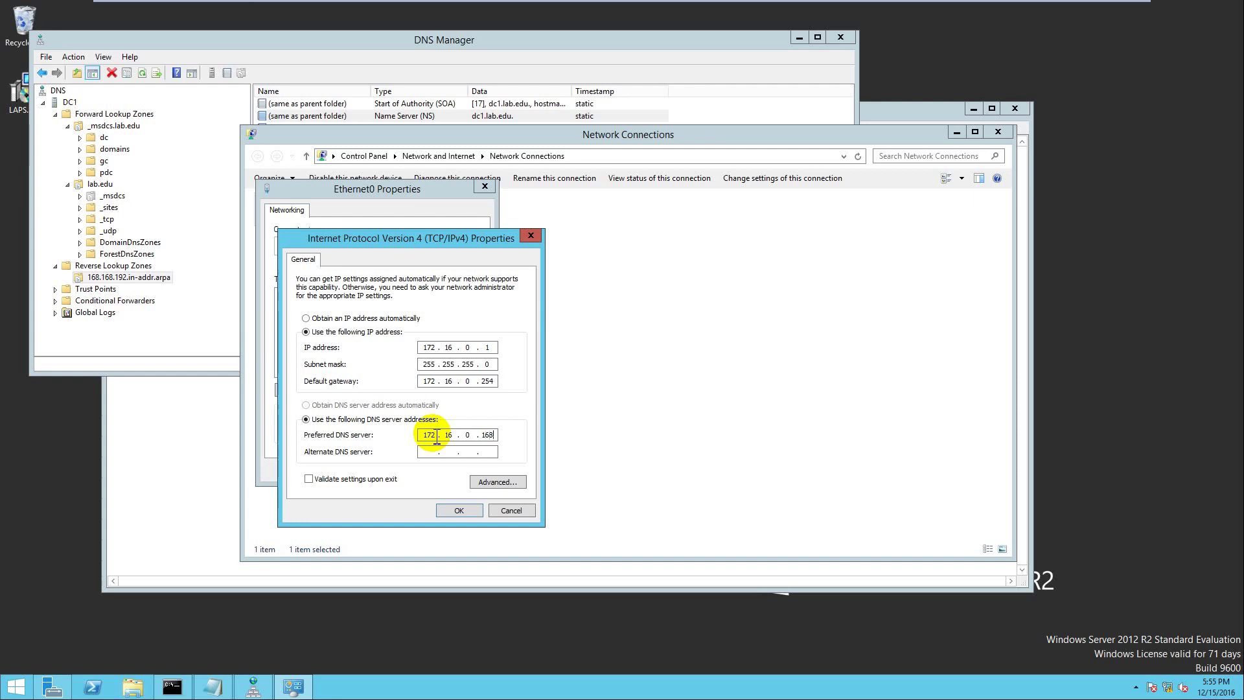
{"action": "key", "text": "BackSpace"}
{"action": "key", "text": "BackSpace"}
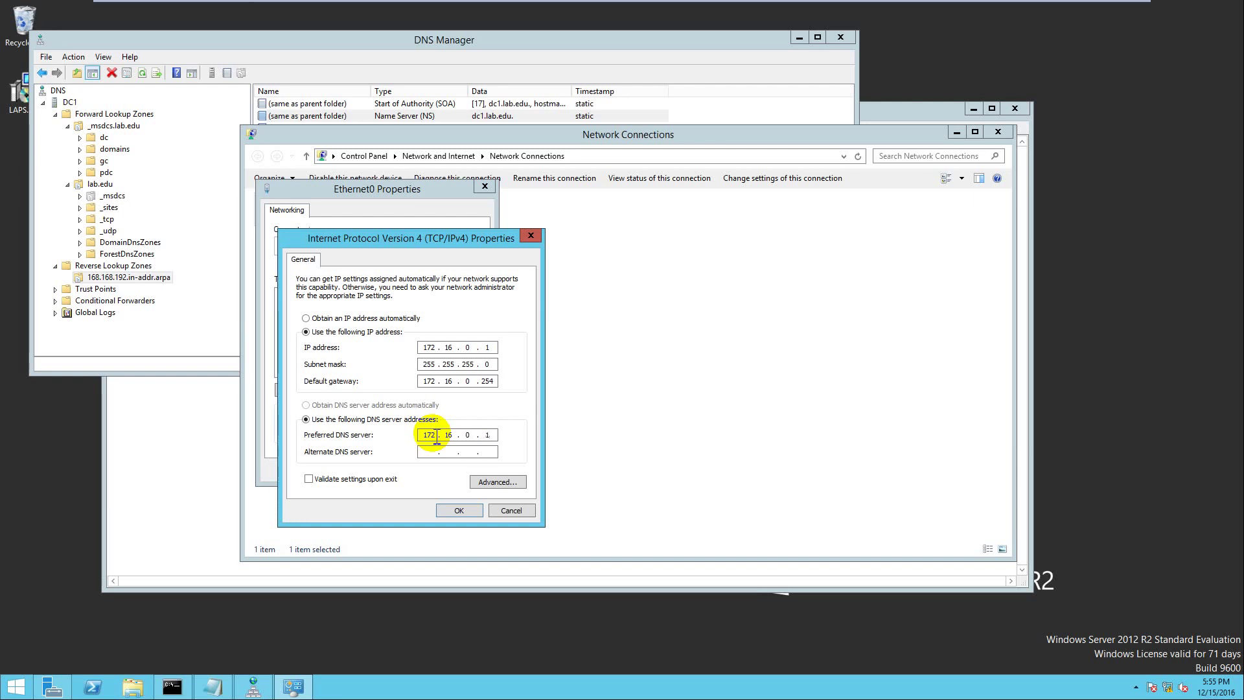
{"action": "left_click", "coordinate": [451, 509]}
{"action": "left_click", "coordinate": [429, 471]}
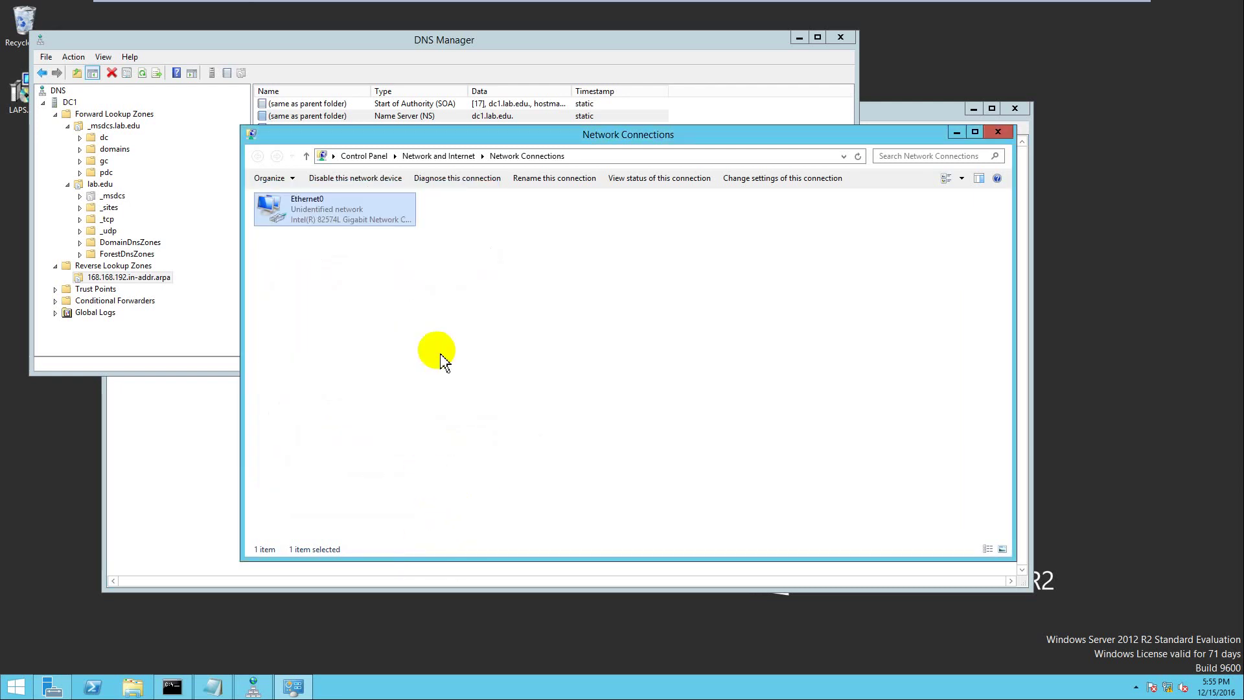
Refresh the adapter list in Network Connections.
{"action": "right_click", "coordinate": [438, 352]}
{"action": "left_click", "coordinate": [467, 405]}
{"action": "right_click", "coordinate": [404, 316]}
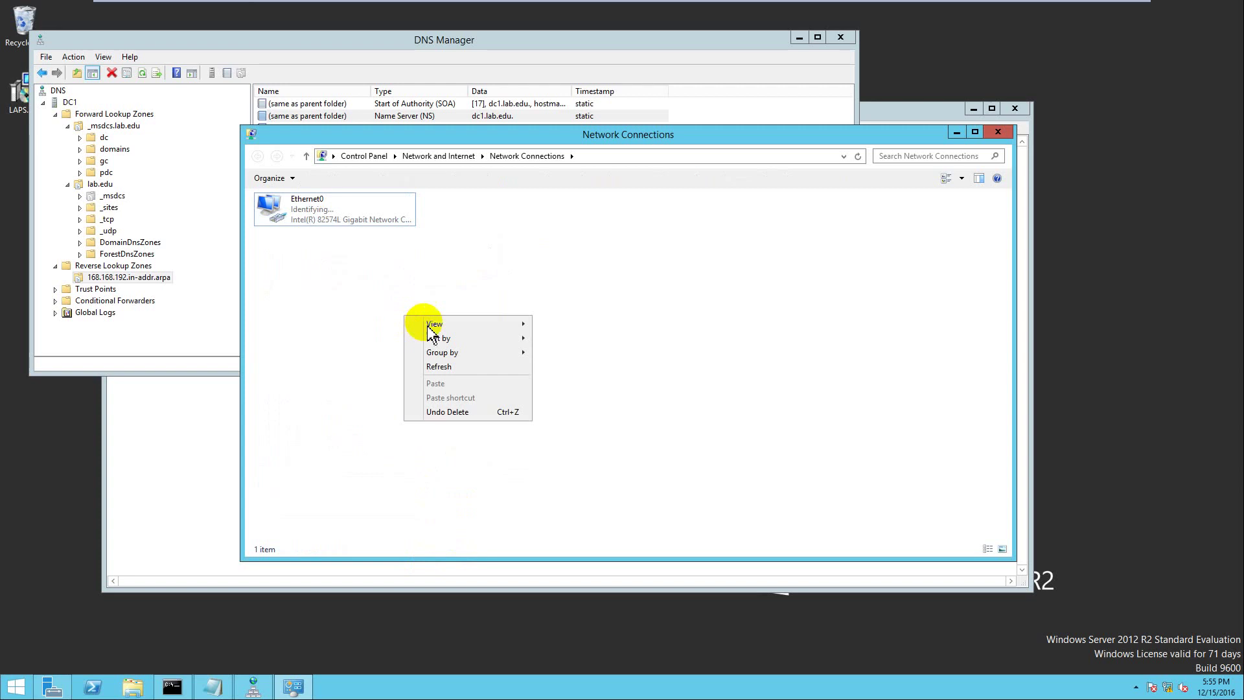
{"action": "left_click", "coordinate": [452, 368]}
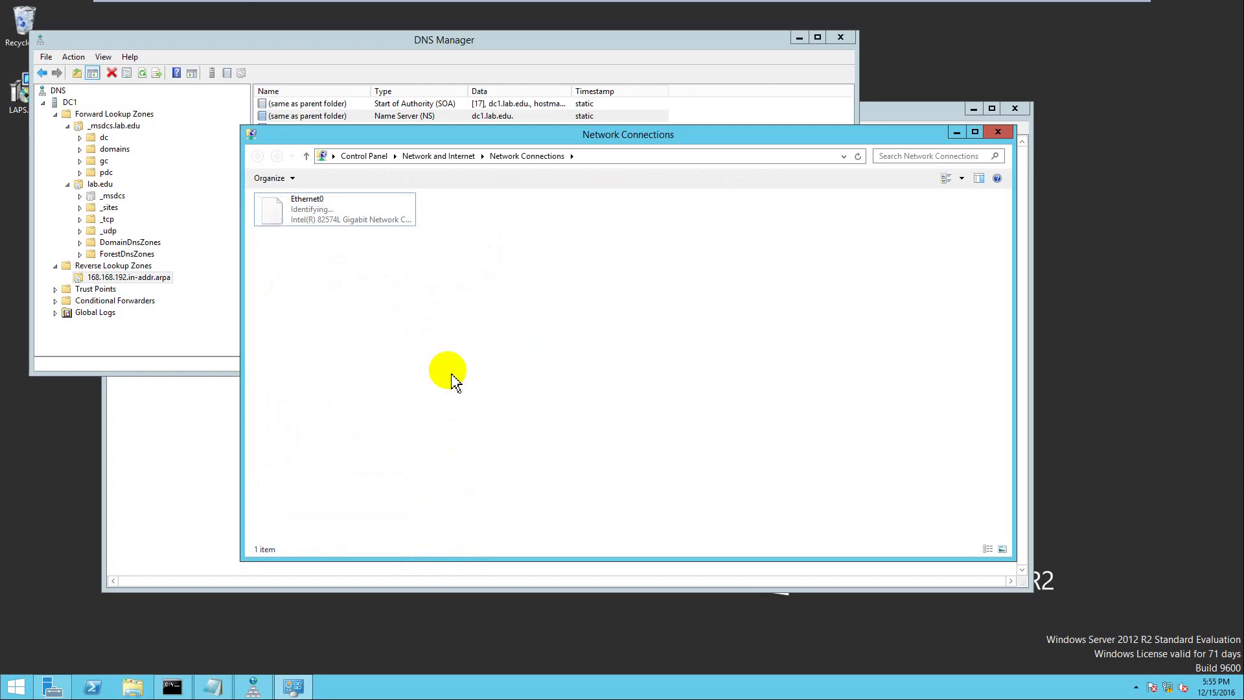
Switch to DNS Manager and refresh the 168.168.192.in-addr.arpa records and the whole DC1 server.
{"action": "left_click", "coordinate": [196, 358]}
{"action": "right_click", "coordinate": [289, 230]}
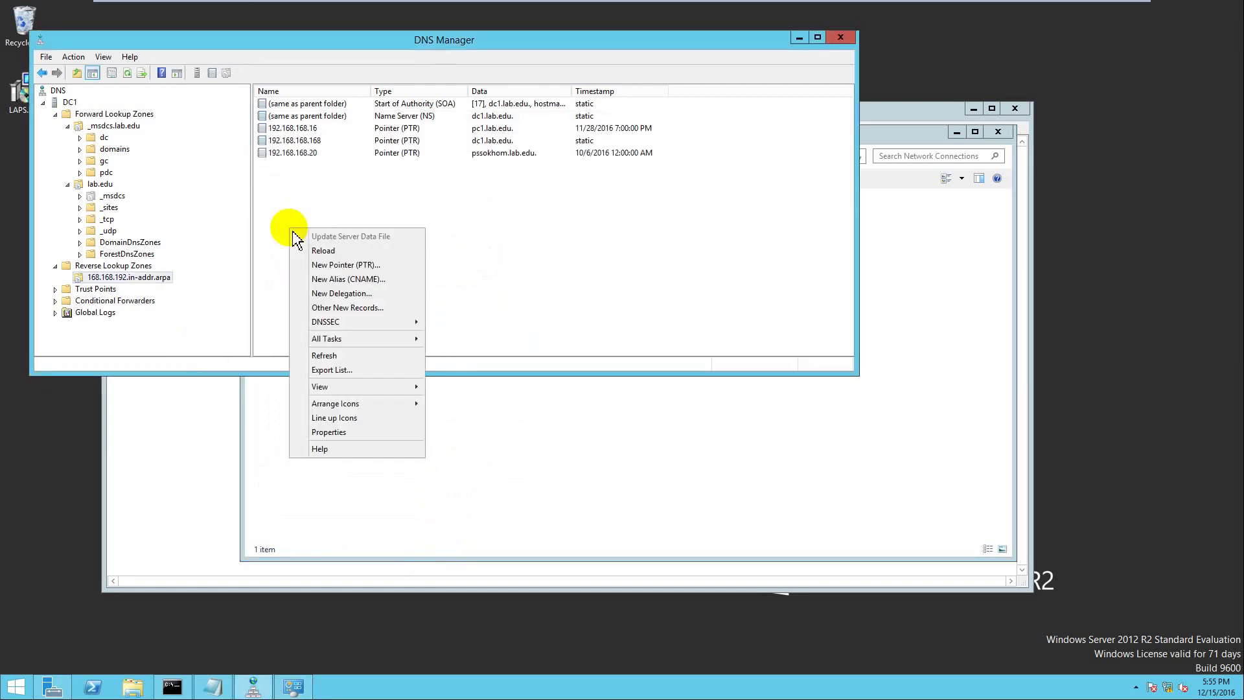
{"action": "left_click", "coordinate": [326, 355]}
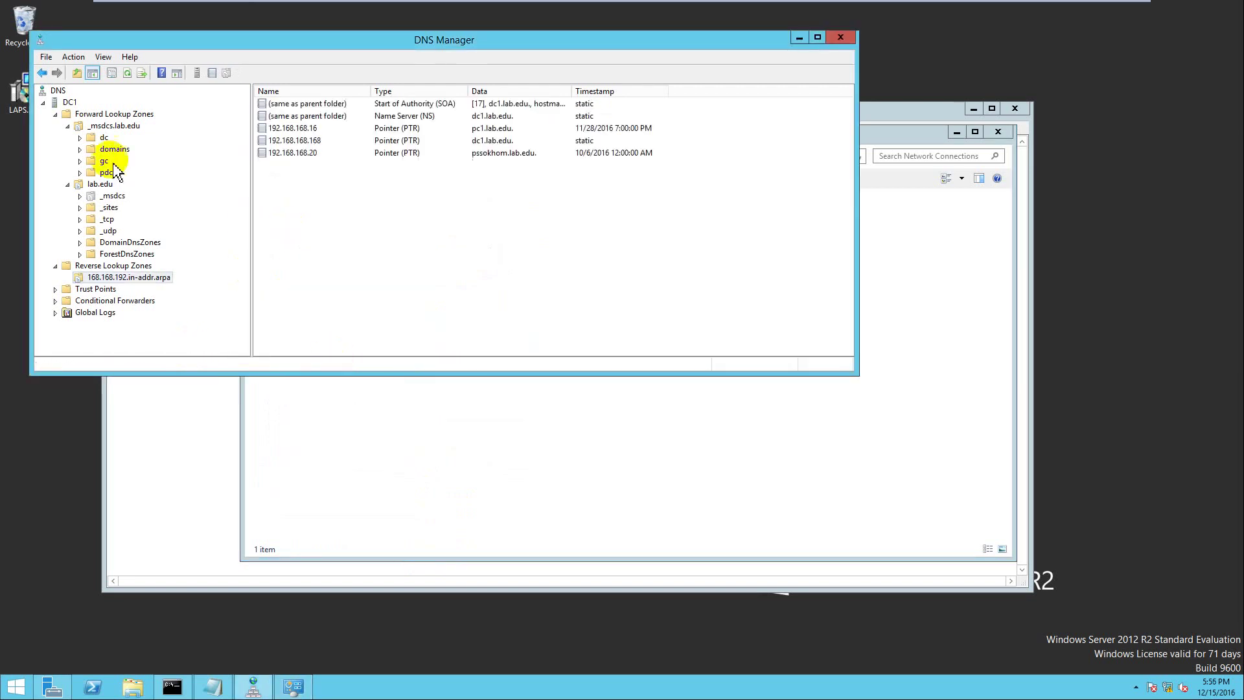
{"action": "right_click", "coordinate": [69, 103]}
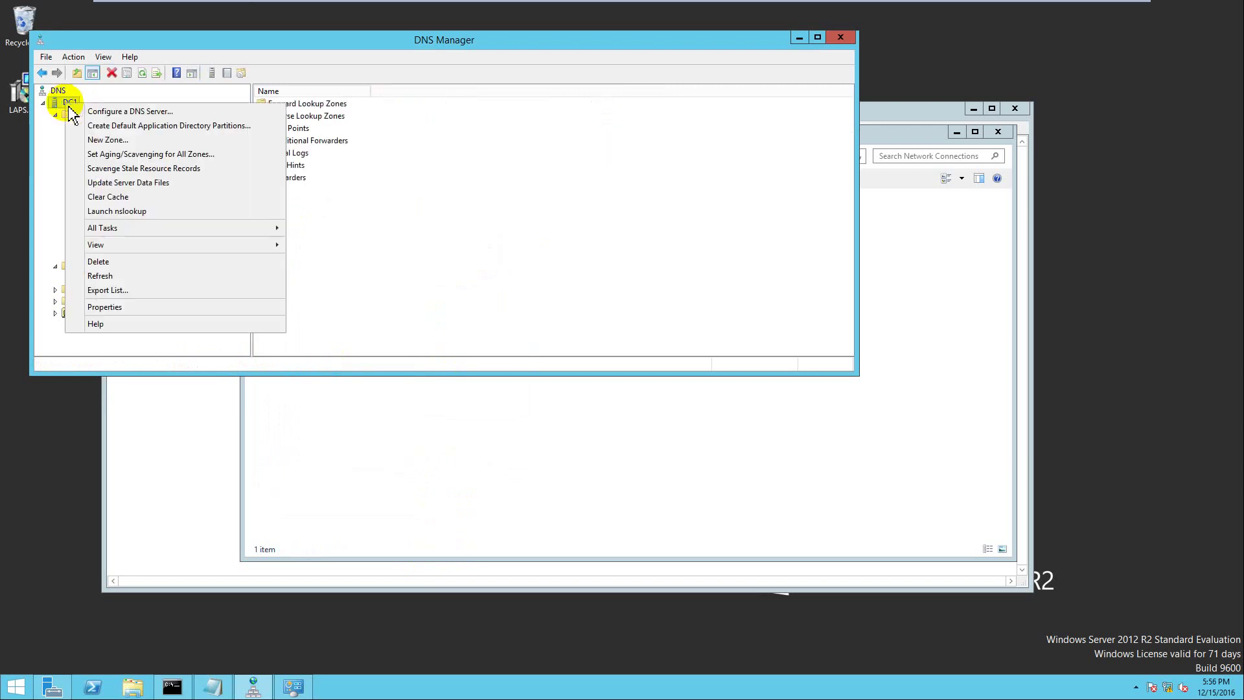
{"action": "left_click", "coordinate": [110, 276]}
Switch to Command Prompt and run nslookup to test name resolution with the new IP address.
{"action": "left_click", "coordinate": [172, 686]}
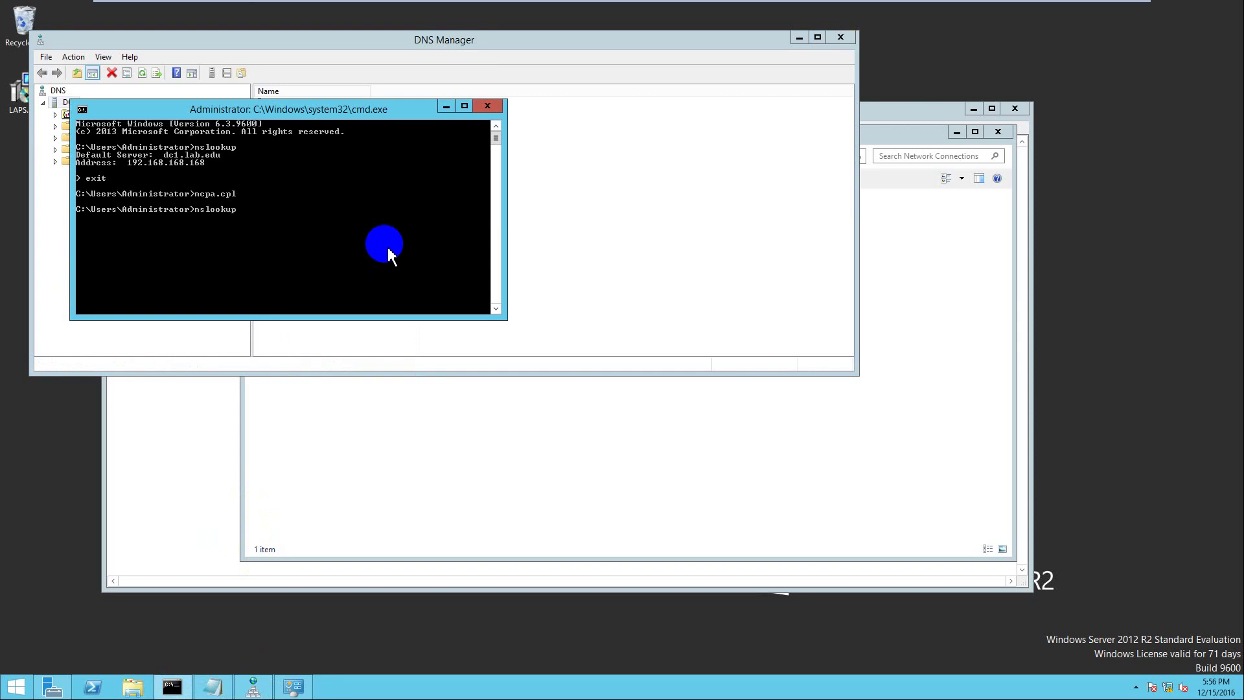
{"action": "type", "text": "nslookup"}
{"action": "key", "text": "Return"}
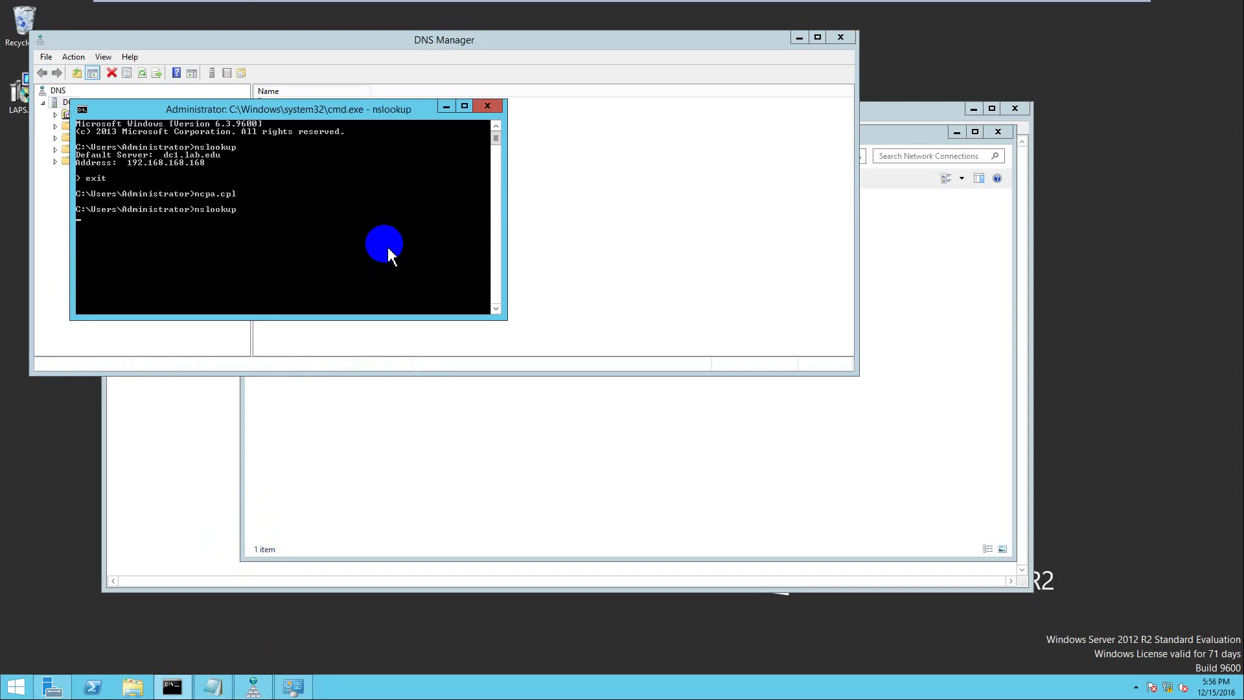
Switch to Notepad and add the line "it is cannot resolve new ip address" below the existing notes.
{"action": "left_click", "coordinate": [223, 681]}
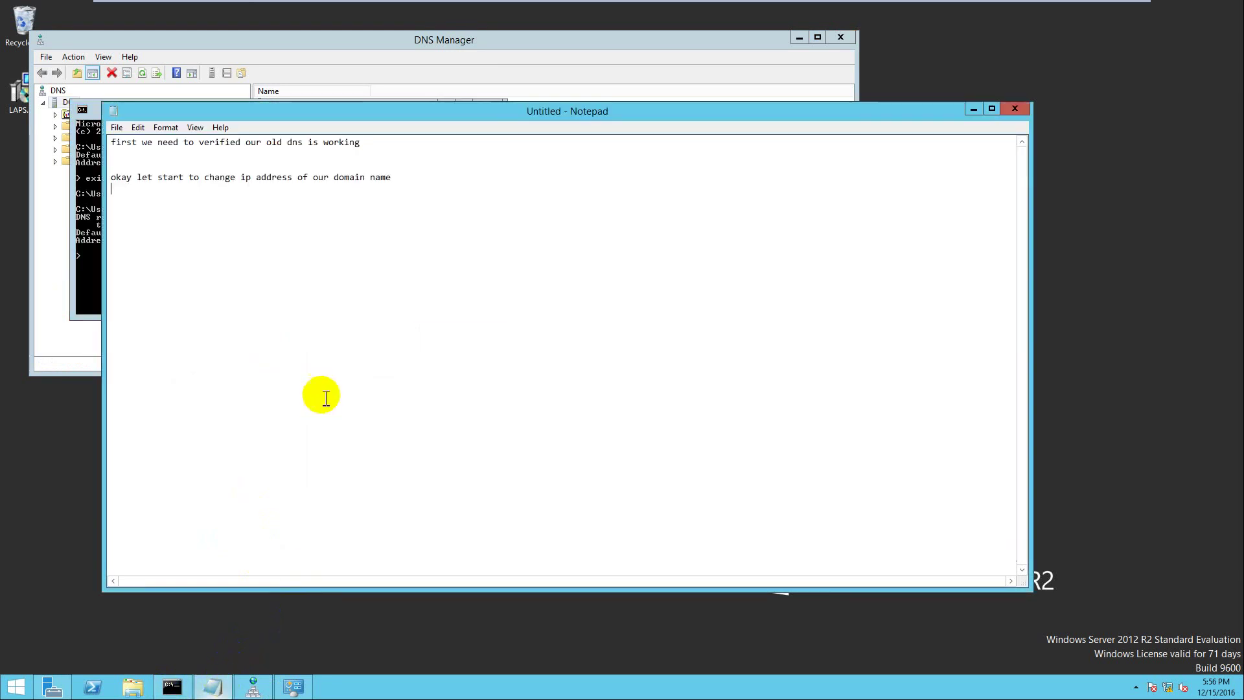
{"action": "key", "text": "Return"}
{"action": "type", "text": "it is cannot resolve"}
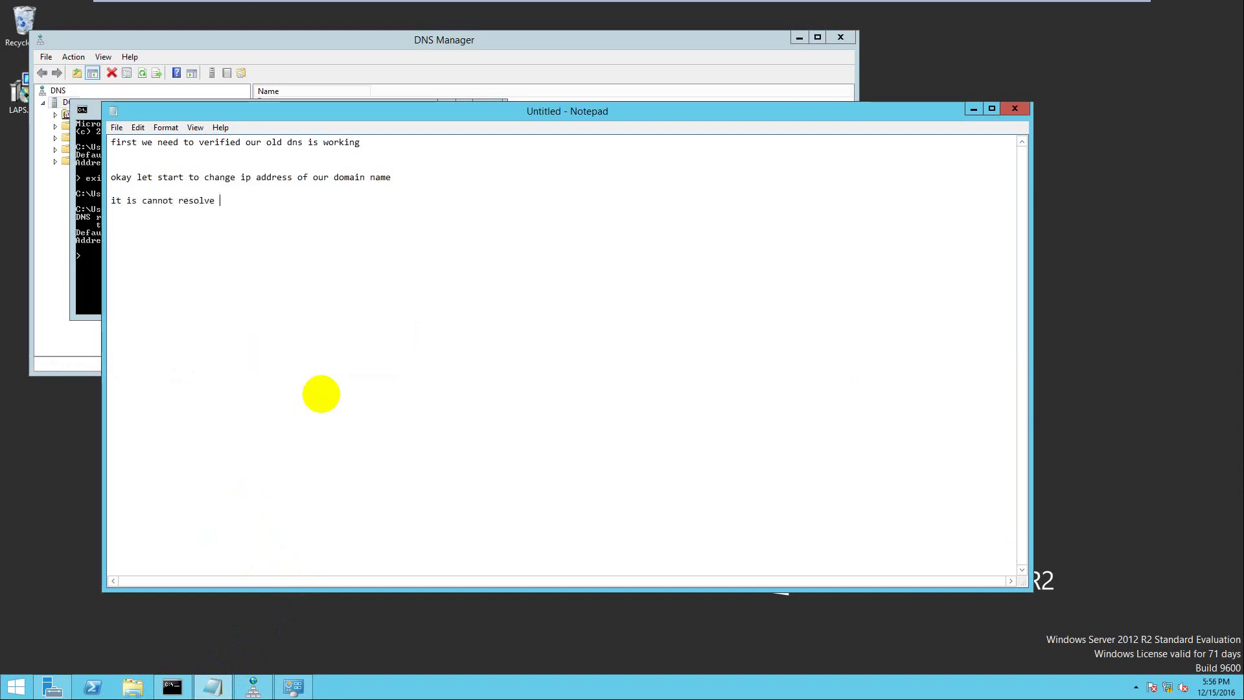
{"action": "key", "text": "BackSpace"}
{"action": "key", "text": "BackSpace"}
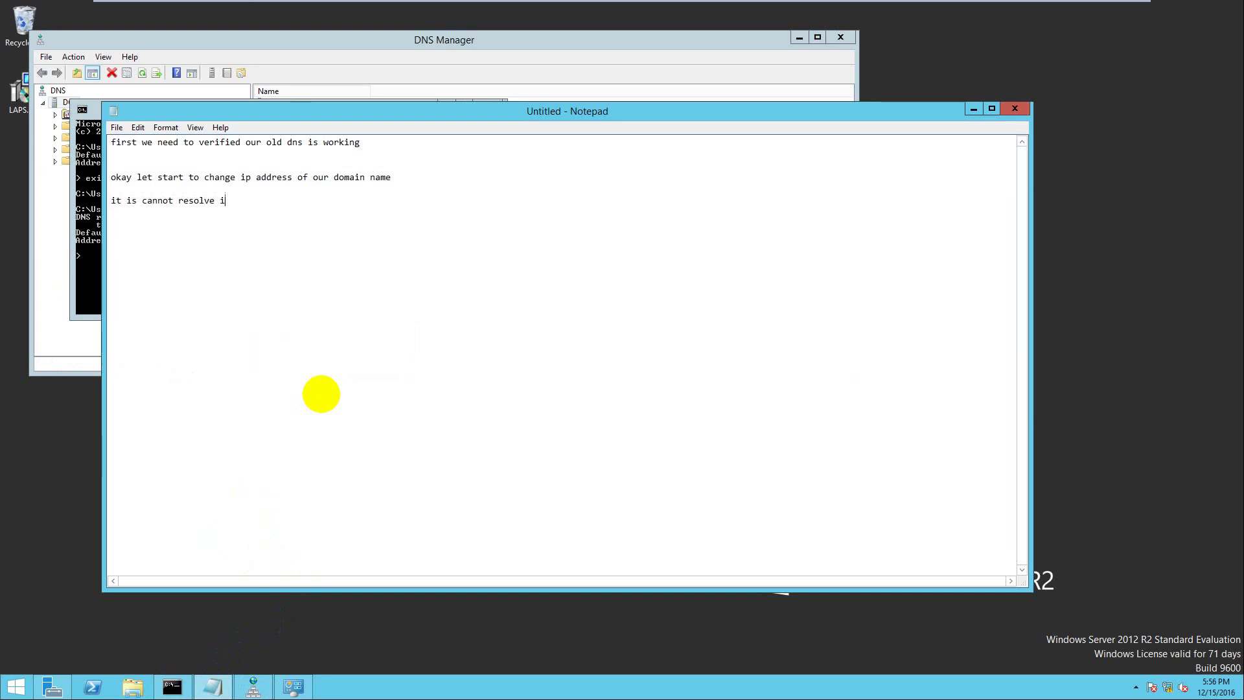
{"action": "key", "text": "BackSpace"}
{"action": "type", "text": "new ip address "}
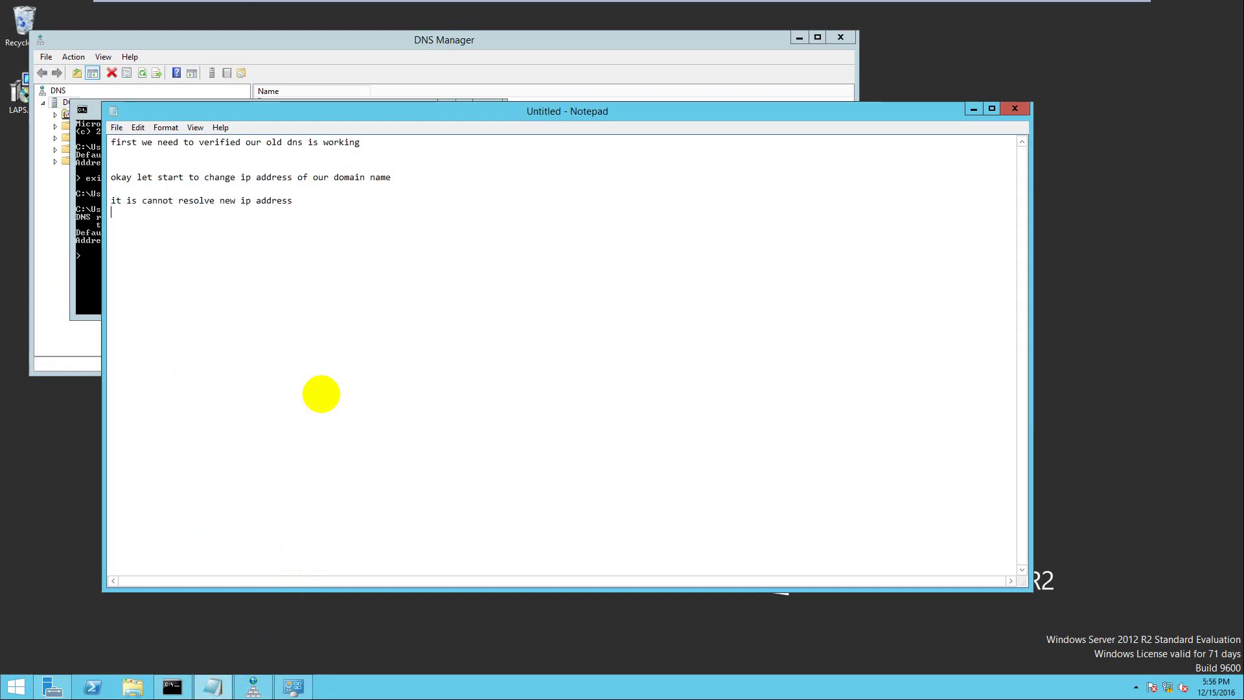
Add the lines "on revers lookup zone" and "so that why we need to create revers lookup zone" to the notes.
{"action": "type", "text": "on revers lookup"}
{"action": "type", "text": "zone "}
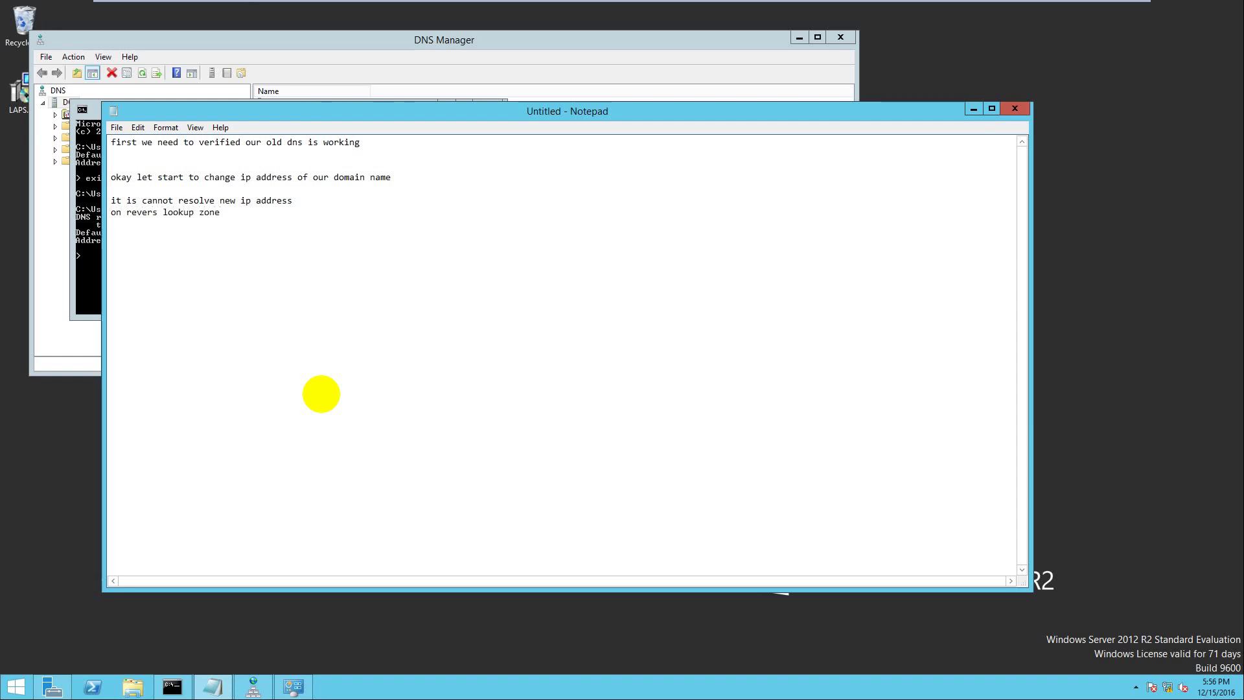
{"action": "type", "text": "so that why we need to create reve"}
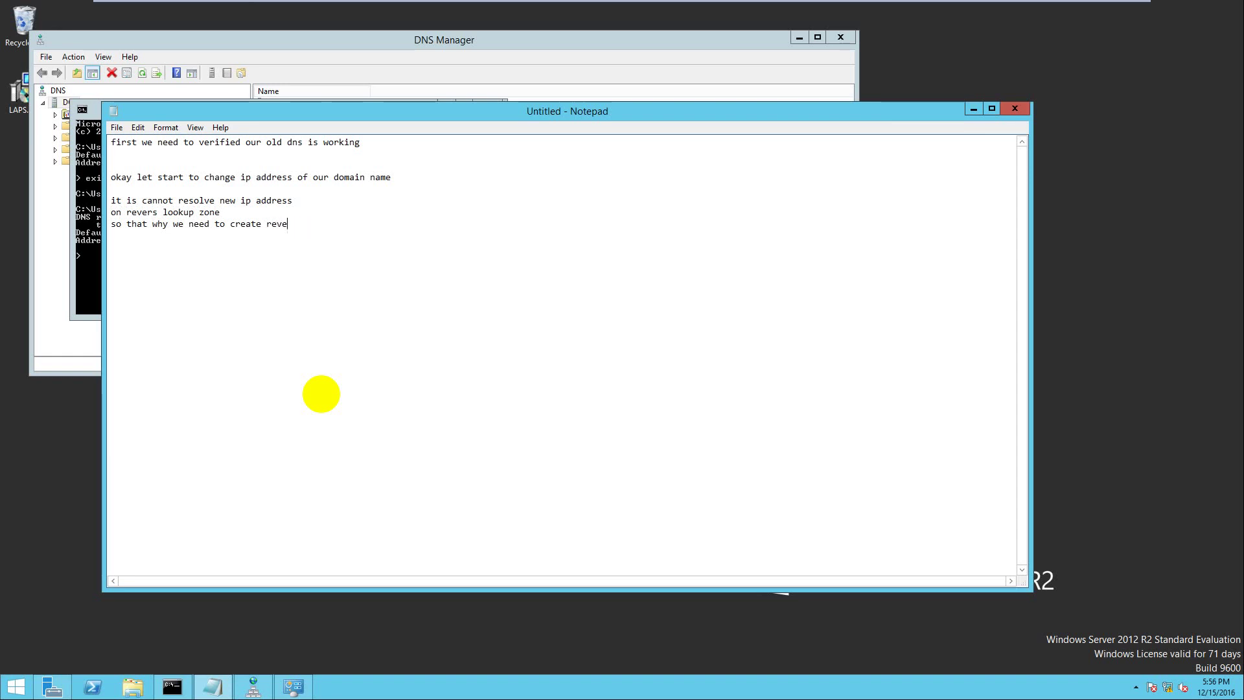
{"action": "type", "text": "rs lookup zone"}
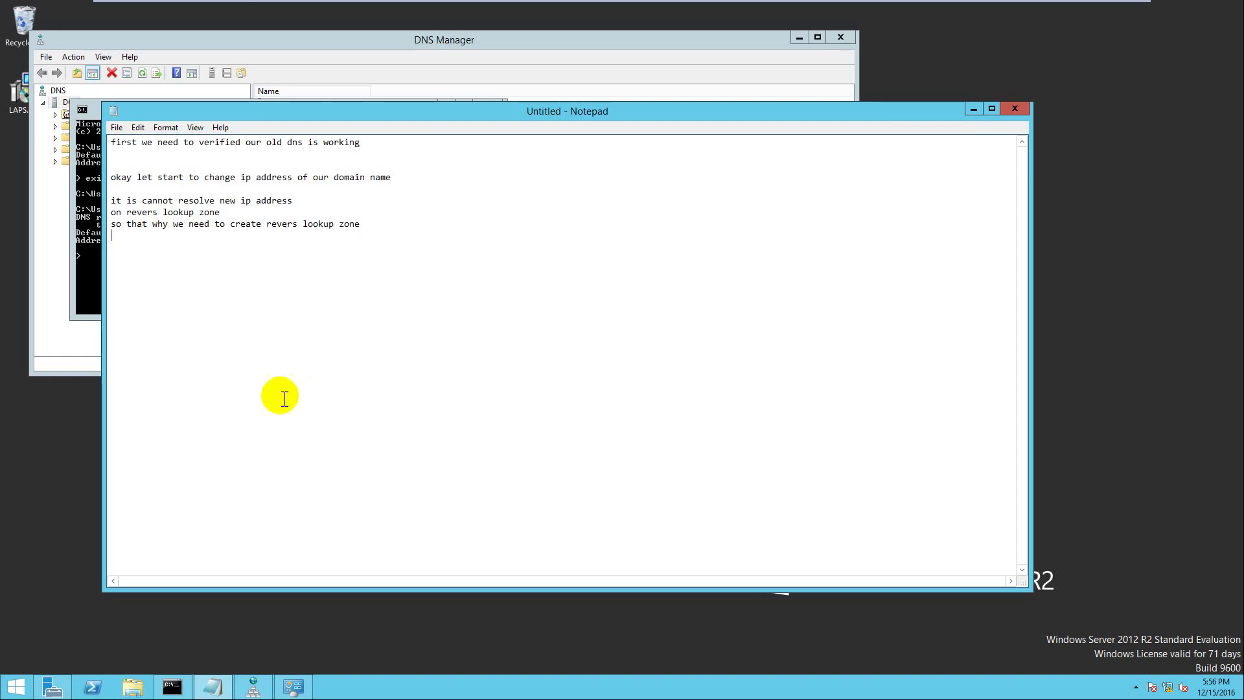
Switch to DNS Manager, expand Reverse Lookup Zones and inspect the records in the 168.168.192.in-addr.arpa zone.
{"action": "left_click", "coordinate": [71, 301]}
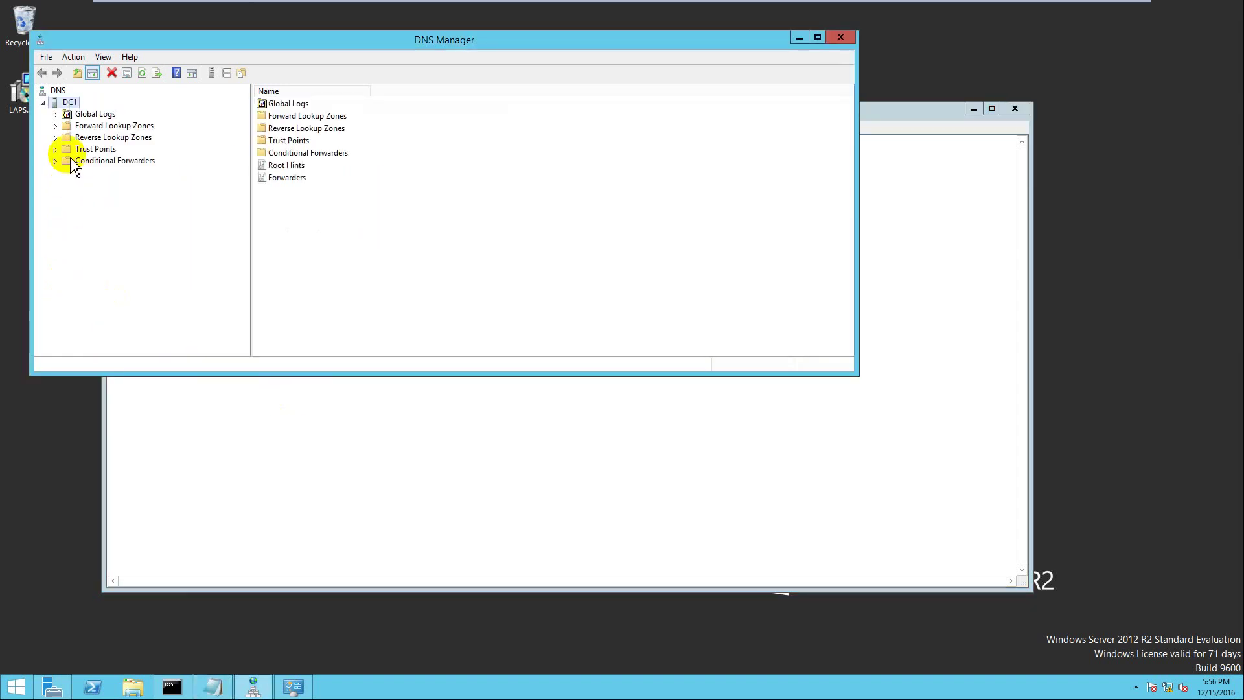
{"action": "double_click", "coordinate": [63, 140]}
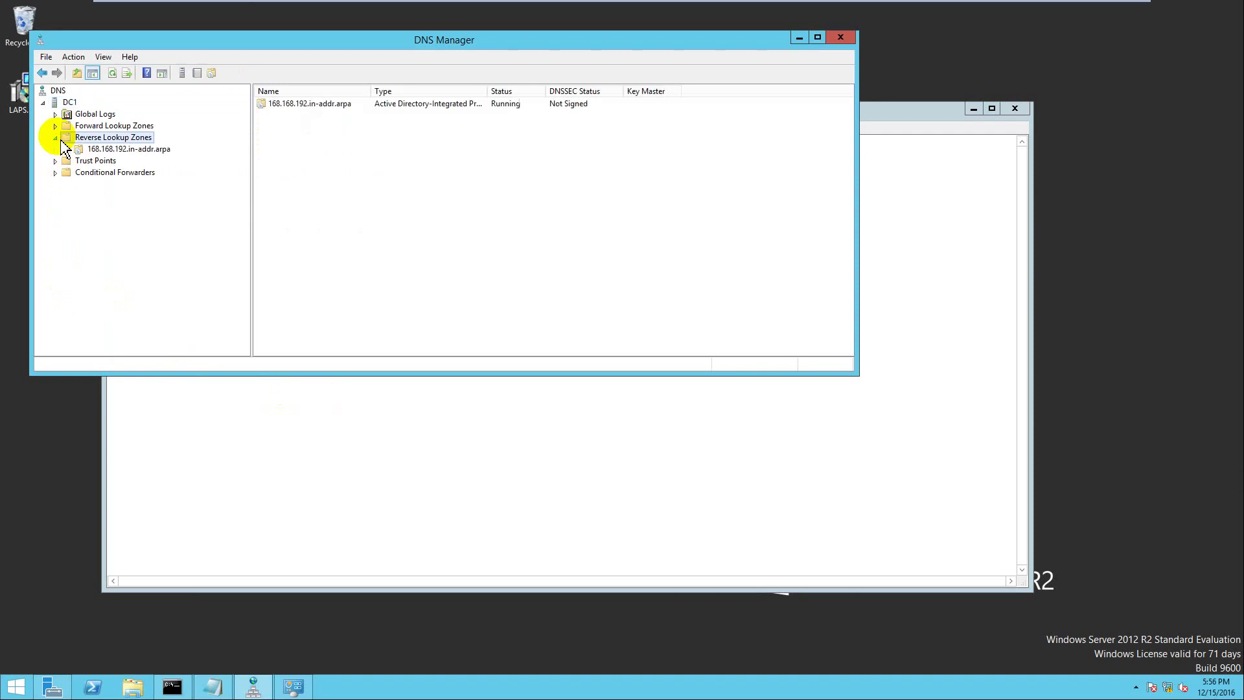
{"action": "left_click", "coordinate": [71, 151]}
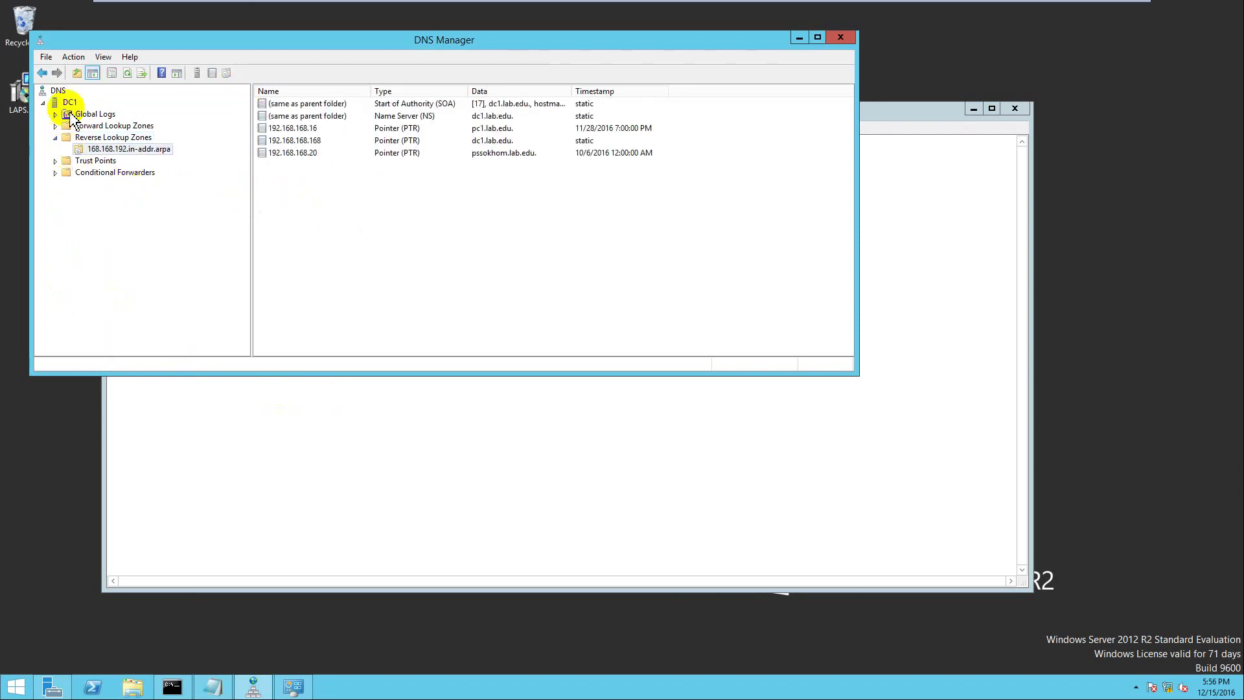
Start a new IPv4 reverse lookup zone as an Active Directory-stored primary zone, replicated to all DNS servers on domain controllers in lab.edu.
{"action": "left_click", "coordinate": [98, 138]}
{"action": "right_click", "coordinate": [107, 139]}
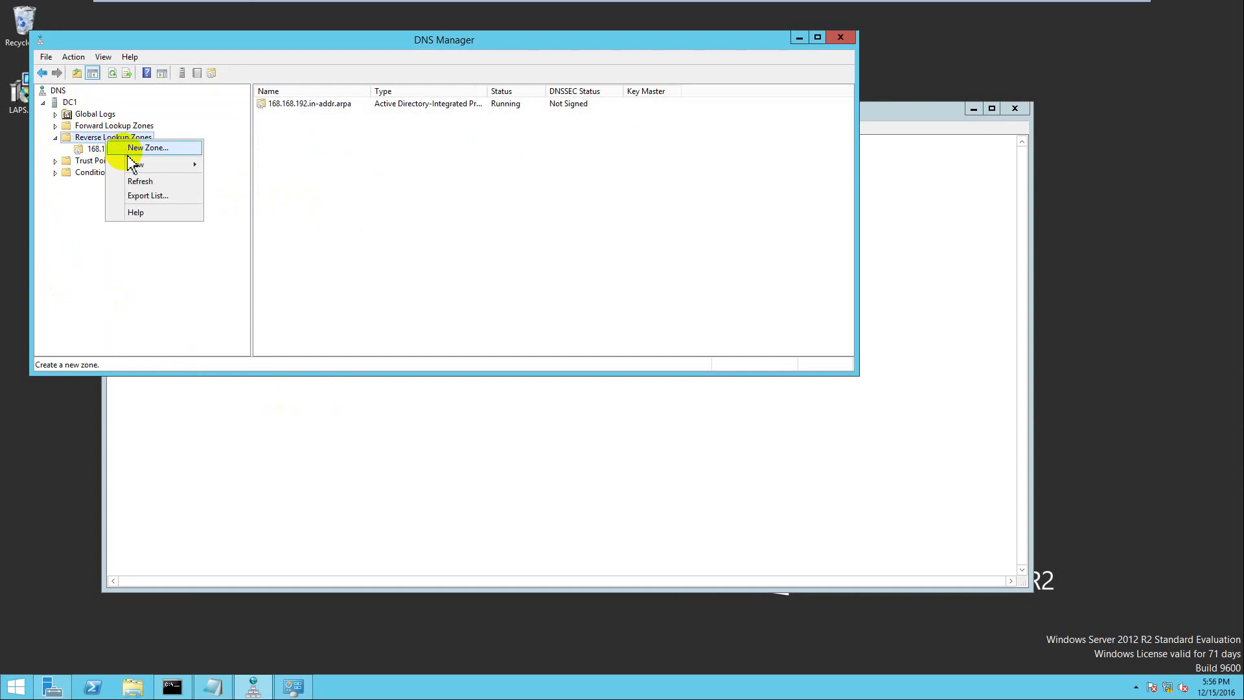
{"action": "left_click", "coordinate": [139, 148]}
{"action": "left_click", "coordinate": [285, 279]}
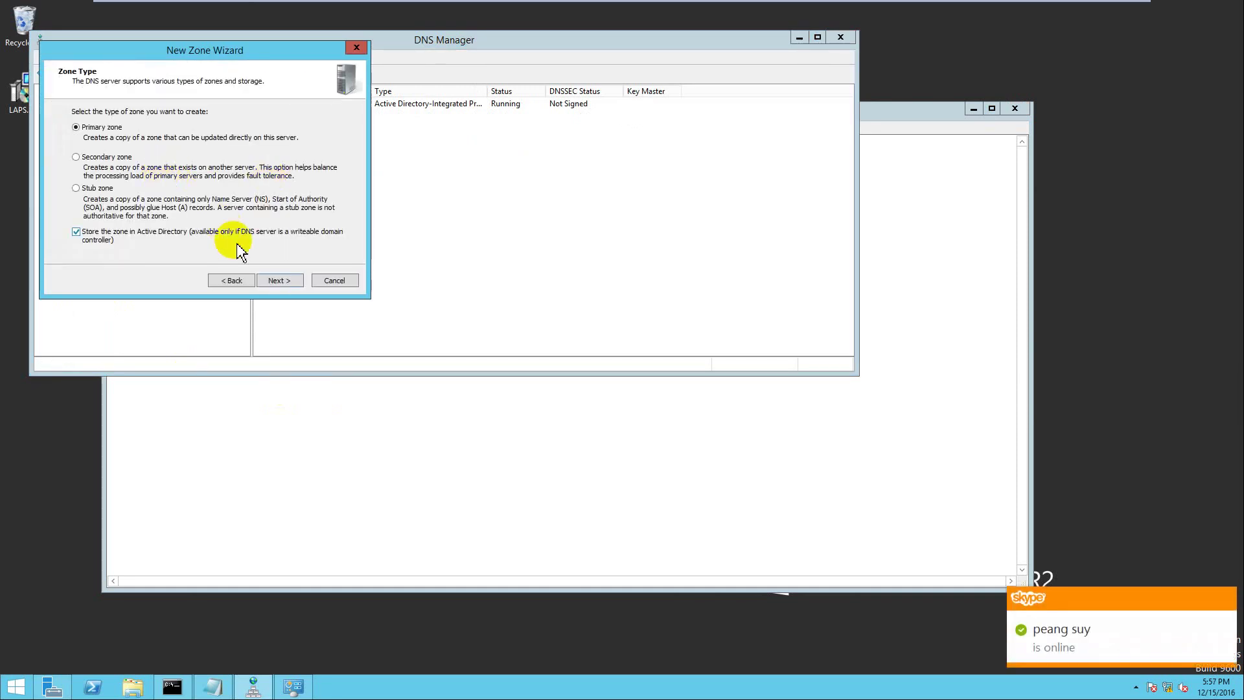
{"action": "left_click", "coordinate": [277, 282]}
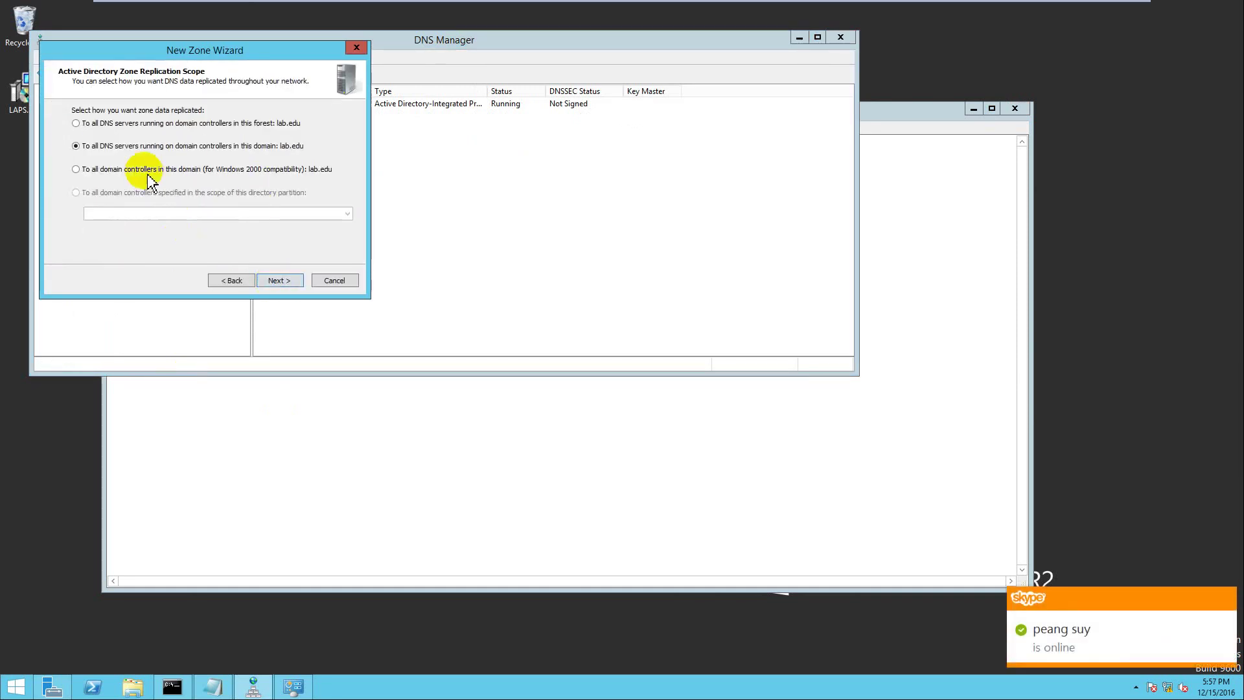
{"action": "left_click", "coordinate": [285, 283]}
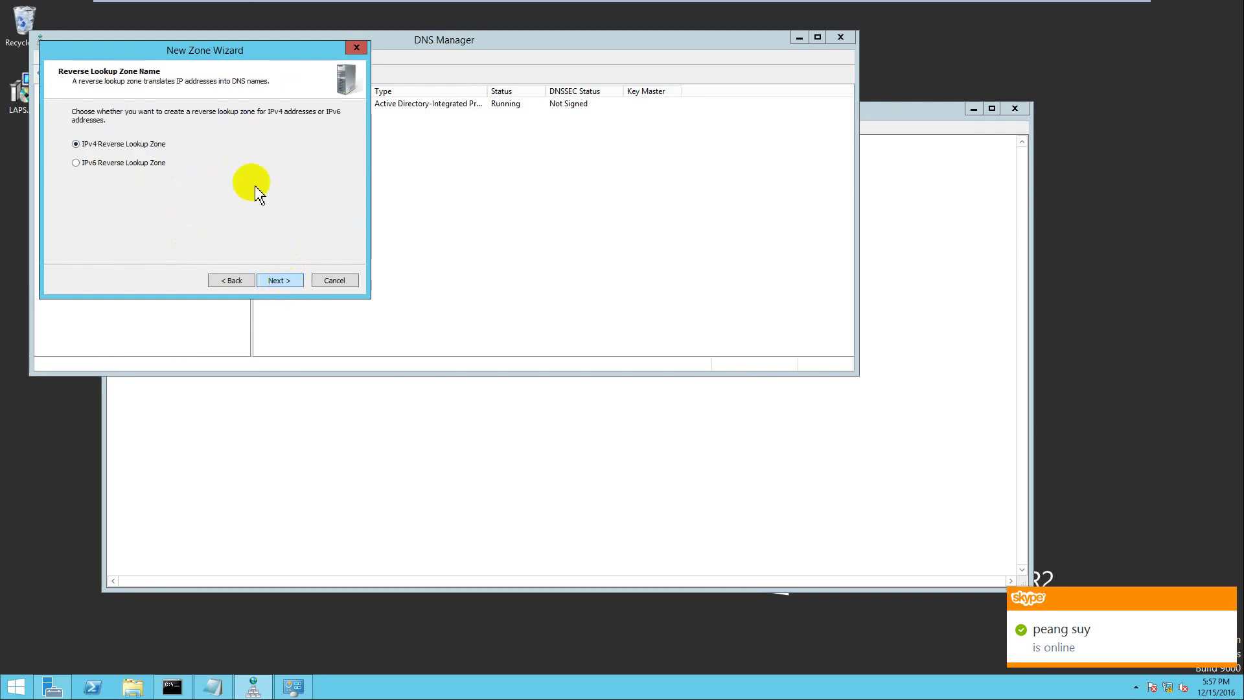
{"action": "left_click", "coordinate": [273, 280]}
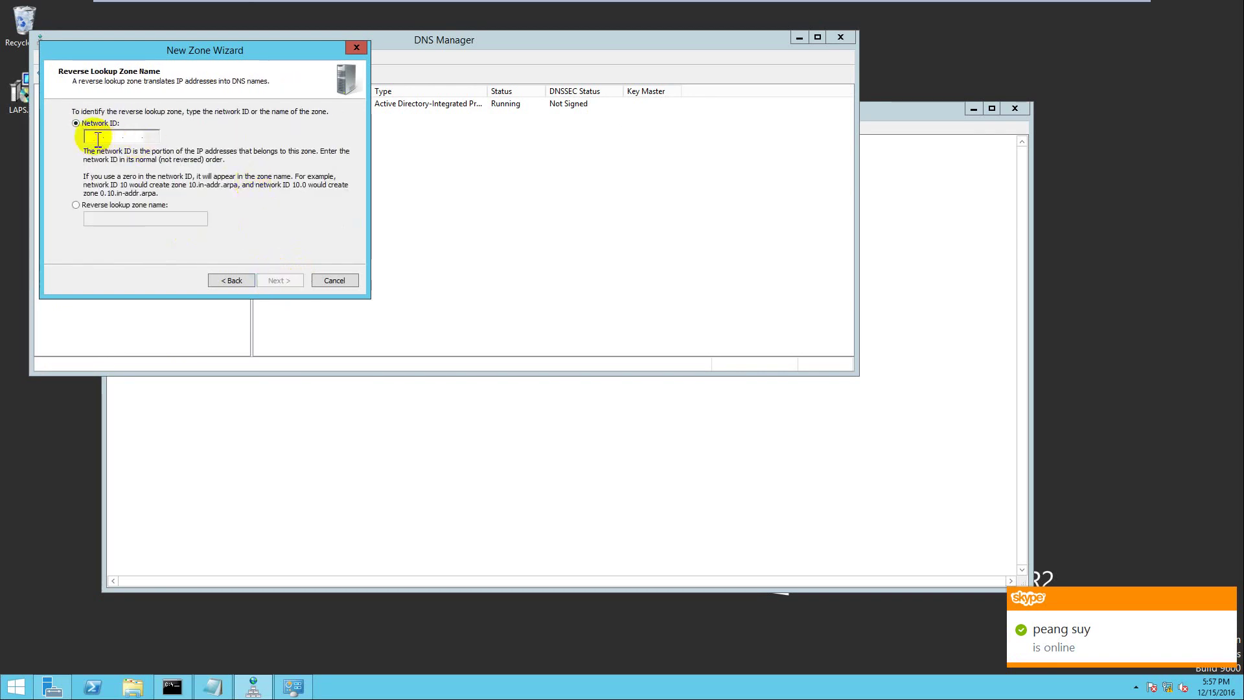
Set the new zone's network ID to 172.16.0, allow only secure dynamic updates and create the zone.
{"action": "type", "text": "172."}
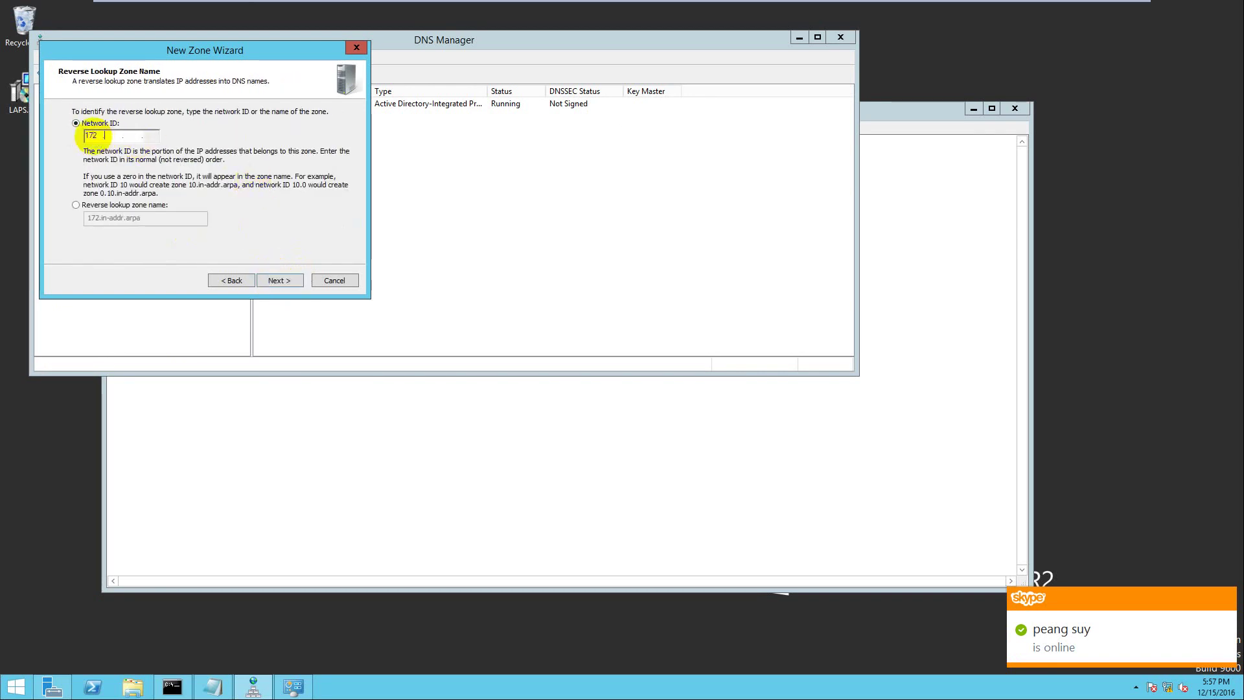
{"action": "type", "text": "16."}
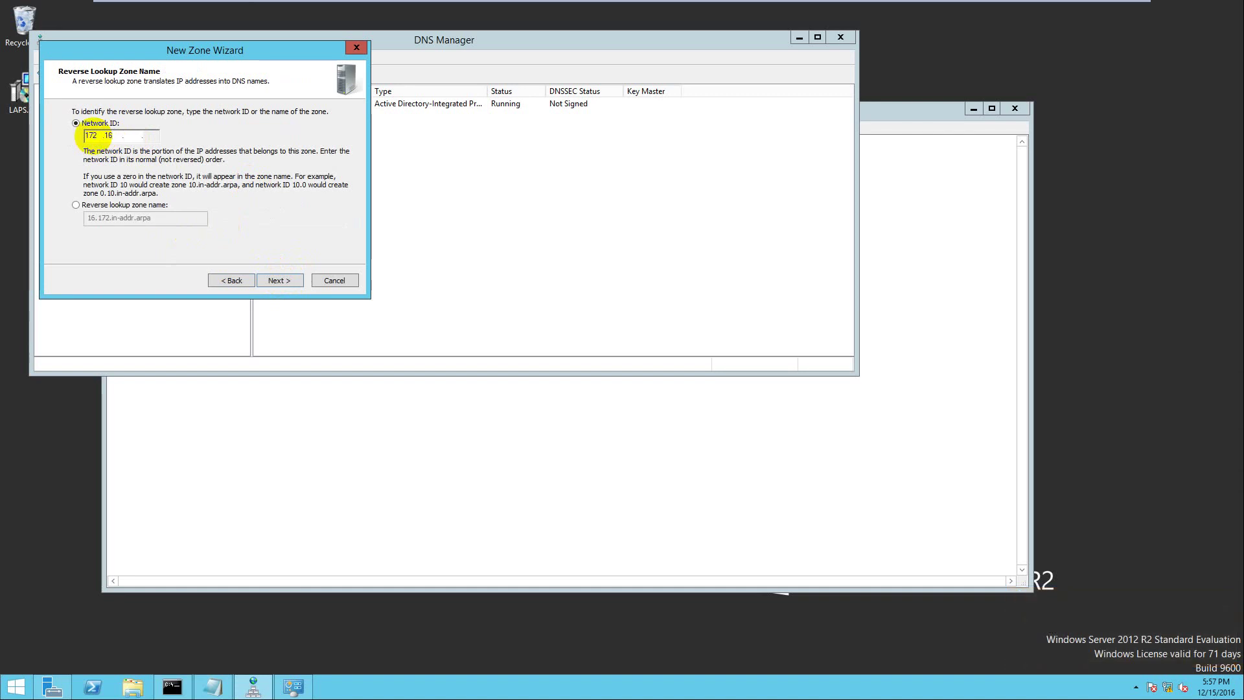
{"action": "left_click", "coordinate": [263, 280]}
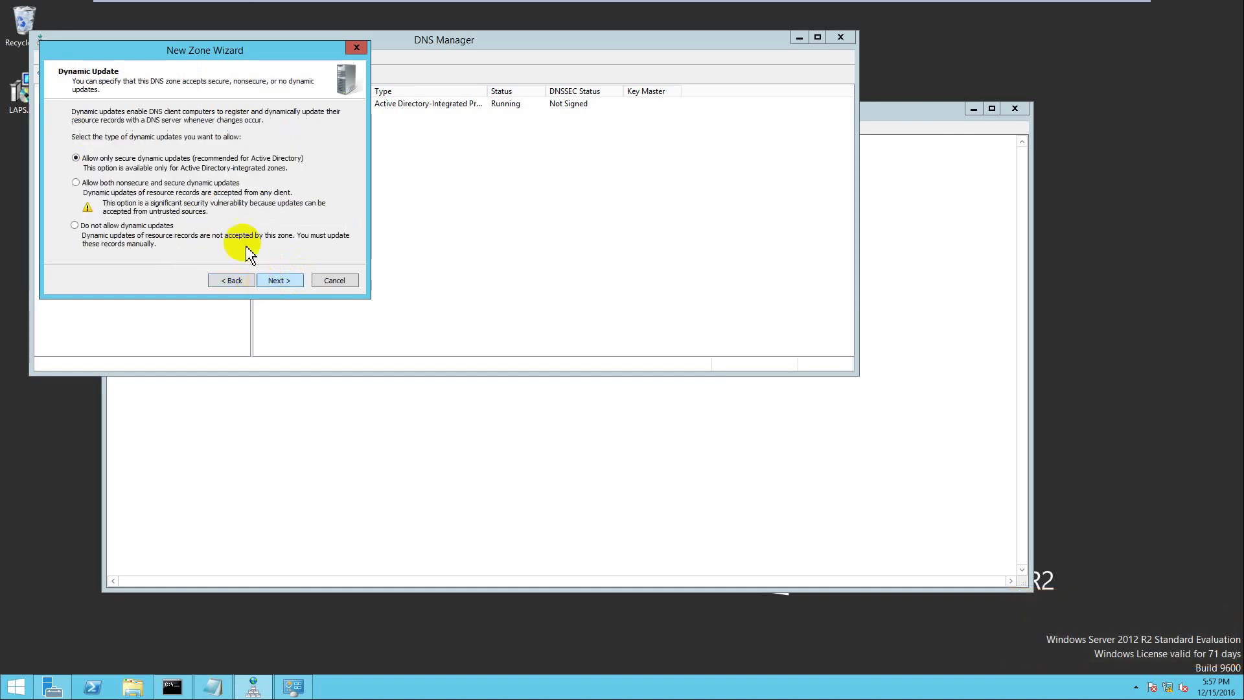
{"action": "left_click", "coordinate": [276, 282]}
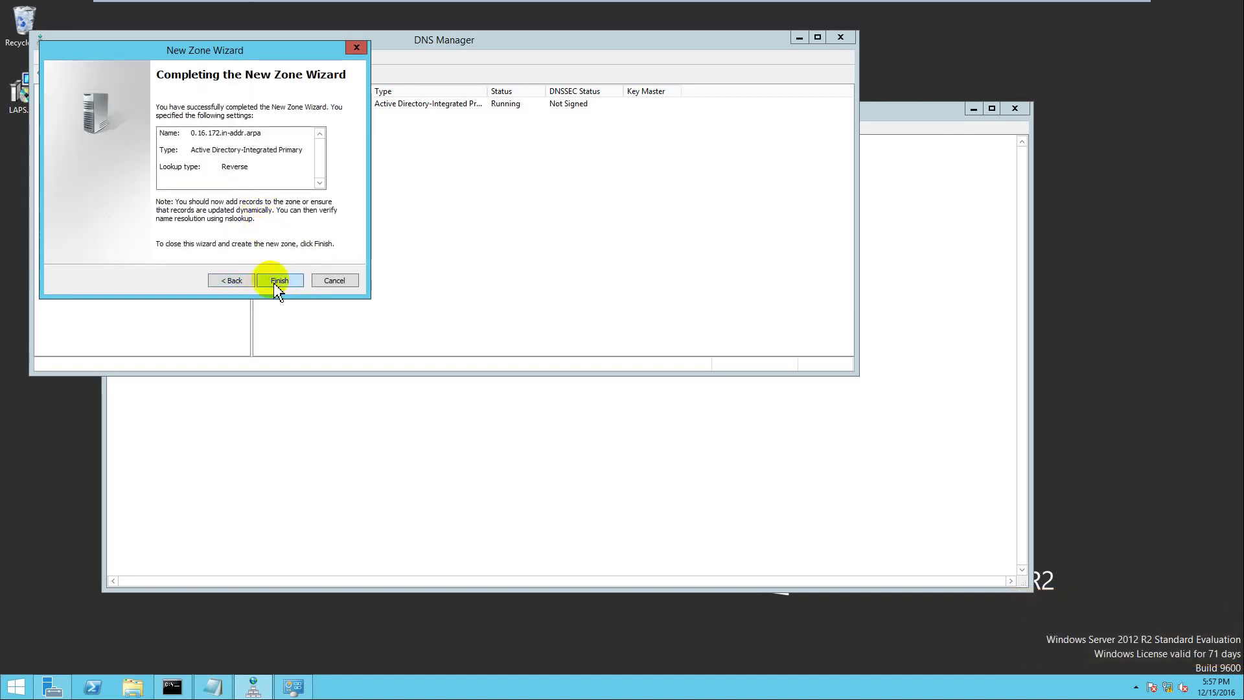
{"action": "left_click", "coordinate": [278, 280]}
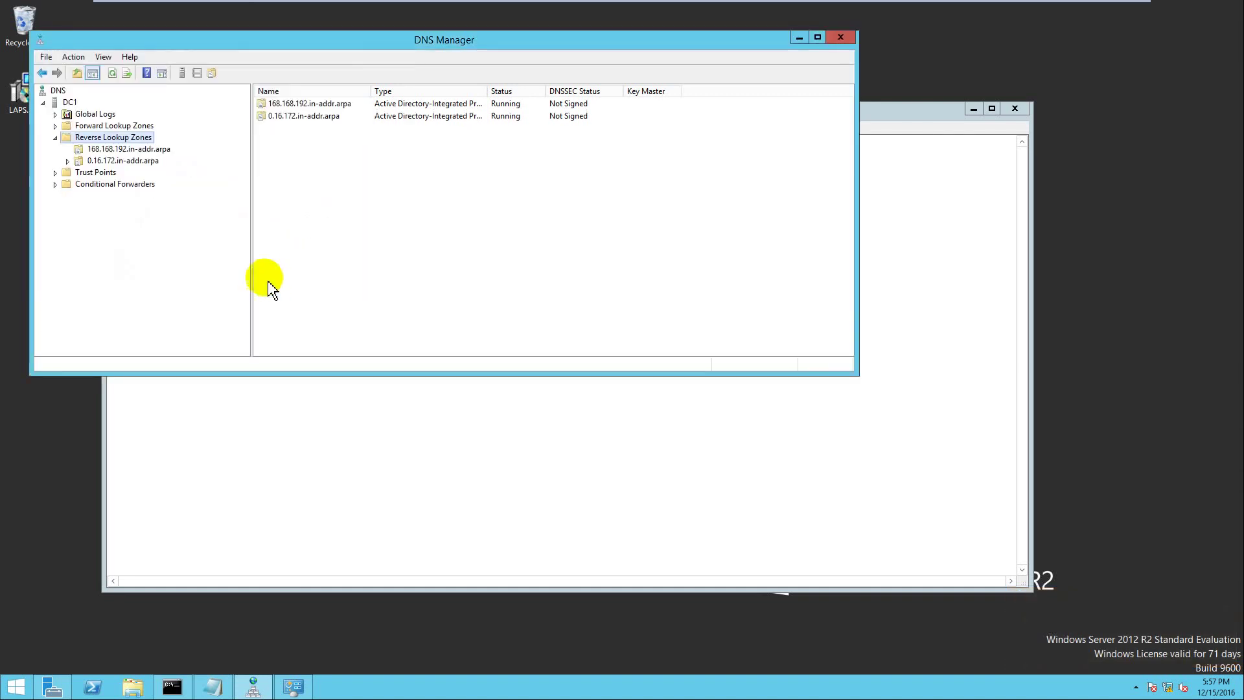
Add a pointer (PTR) record to the 0.16.172.in-addr.arpa zone, selecting the dc1 host record with address 172.16.0.1 from the lab.edu forward zone.
{"action": "left_click", "coordinate": [76, 161]}
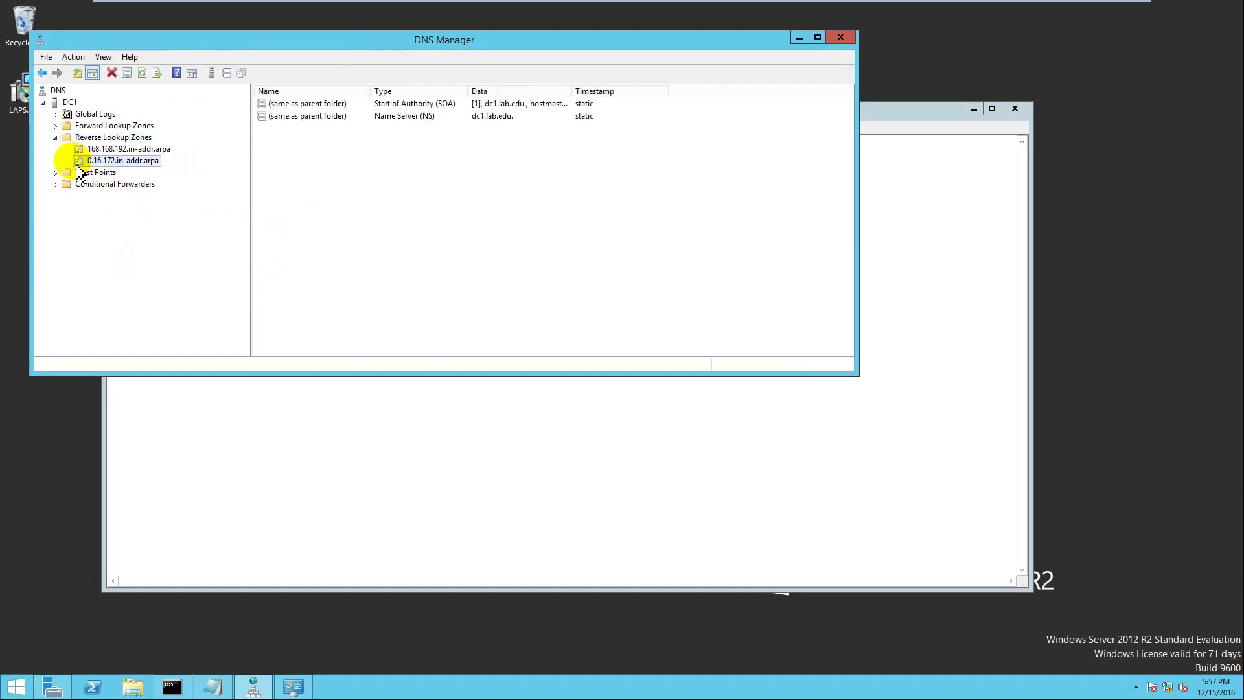
{"action": "right_click", "coordinate": [124, 170]}
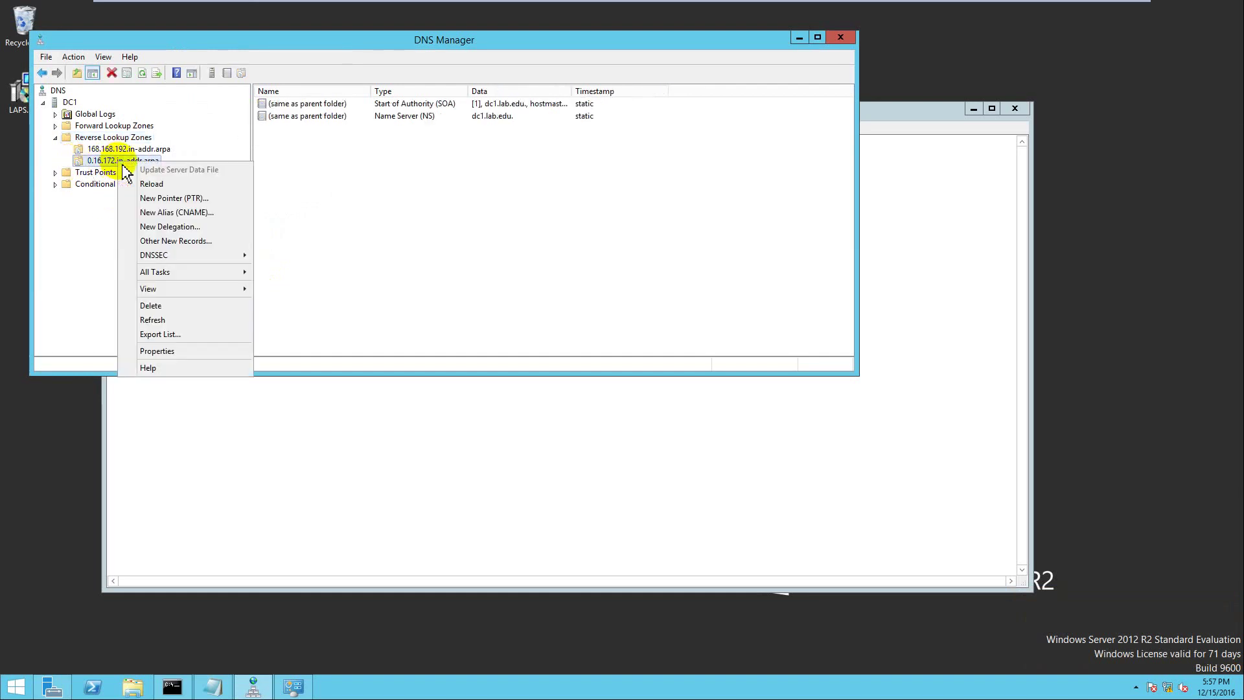
{"action": "left_click", "coordinate": [161, 198]}
{"action": "left_click", "coordinate": [535, 183]}
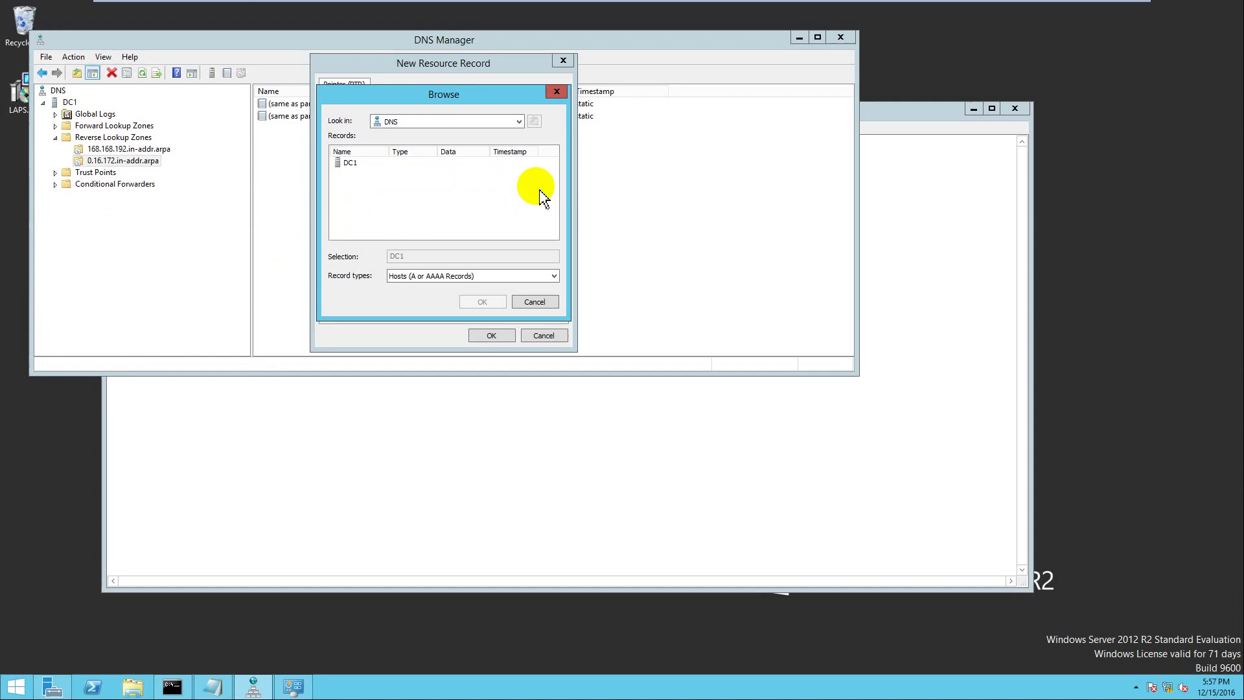
{"action": "left_click", "coordinate": [355, 170]}
{"action": "left_click", "coordinate": [355, 166]}
{"action": "double_click", "coordinate": [355, 165]}
{"action": "double_click", "coordinate": [357, 174]}
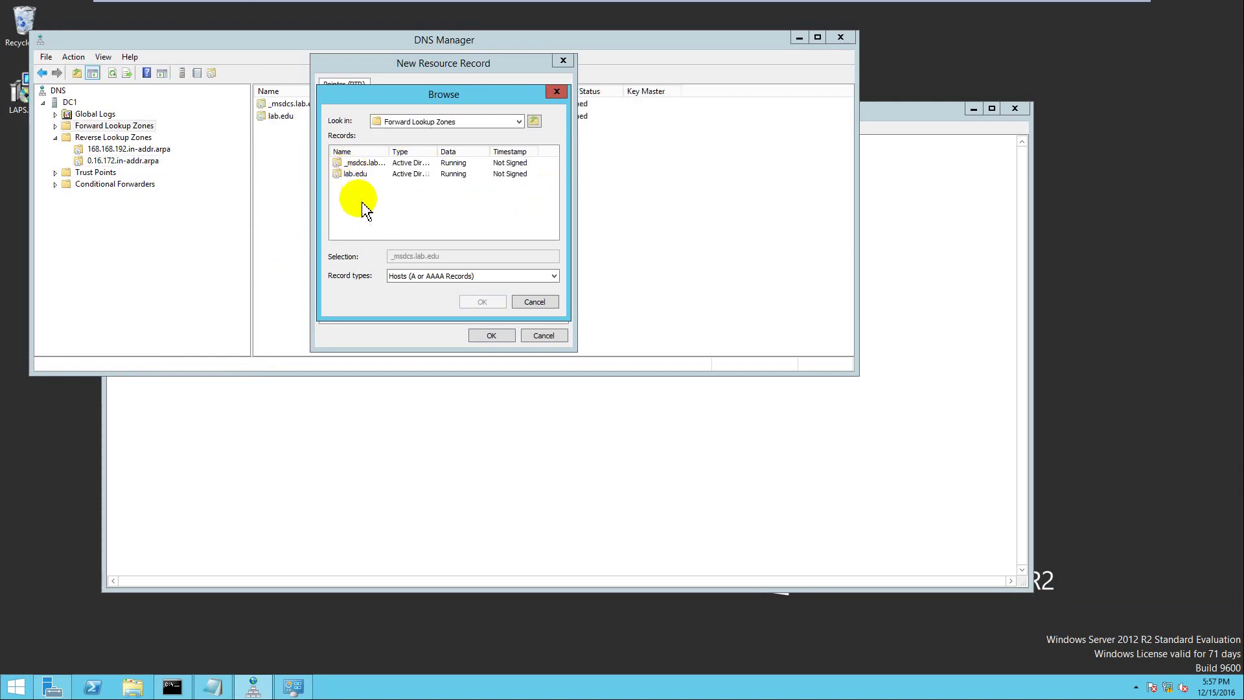
{"action": "double_click", "coordinate": [355, 175]}
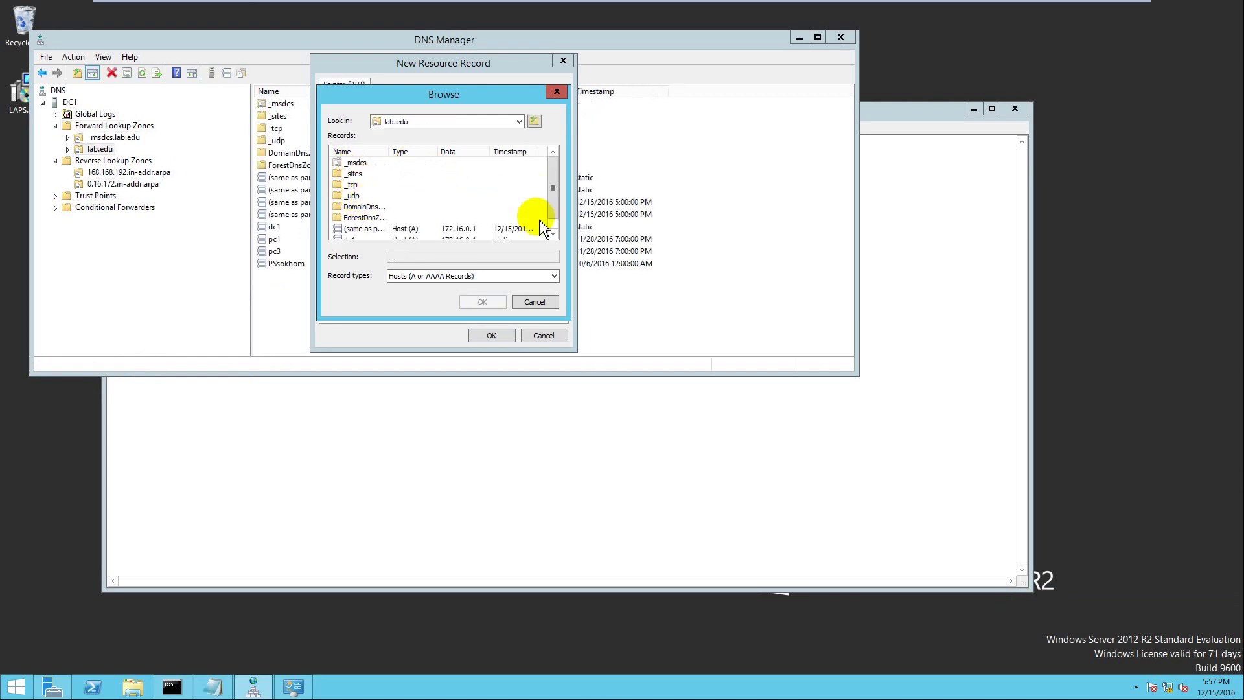
{"action": "scroll", "coordinate": [552, 194], "scroll_direction": "down", "scroll_amount": 1}
{"action": "left_click", "coordinate": [367, 231]}
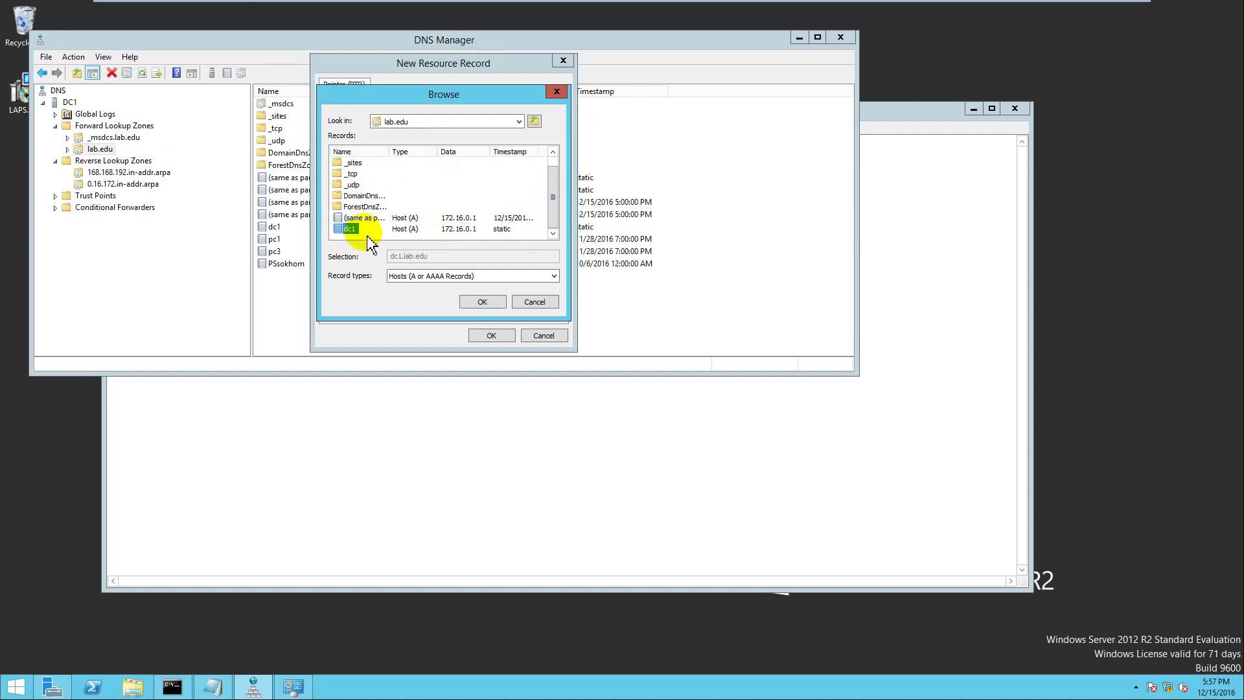
{"action": "left_click", "coordinate": [480, 302]}
{"action": "left_click", "coordinate": [491, 335]}
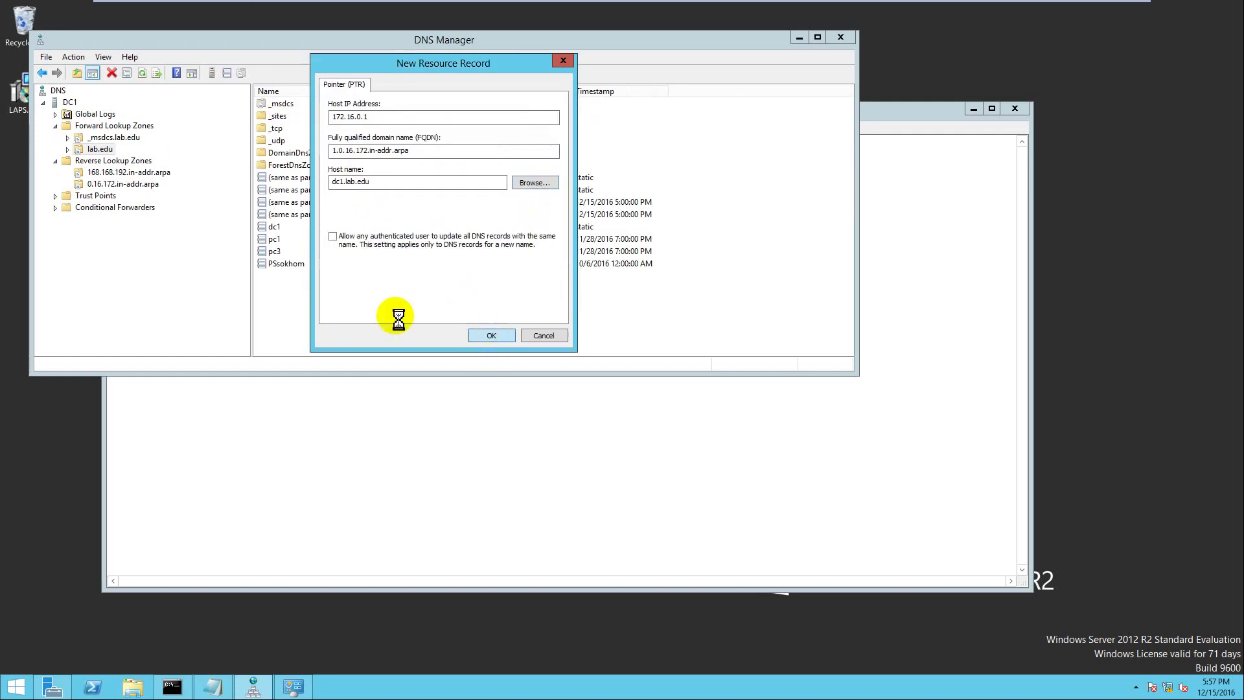
Refresh the record list of the lab.edu forward lookup zone.
{"action": "right_click", "coordinate": [374, 316]}
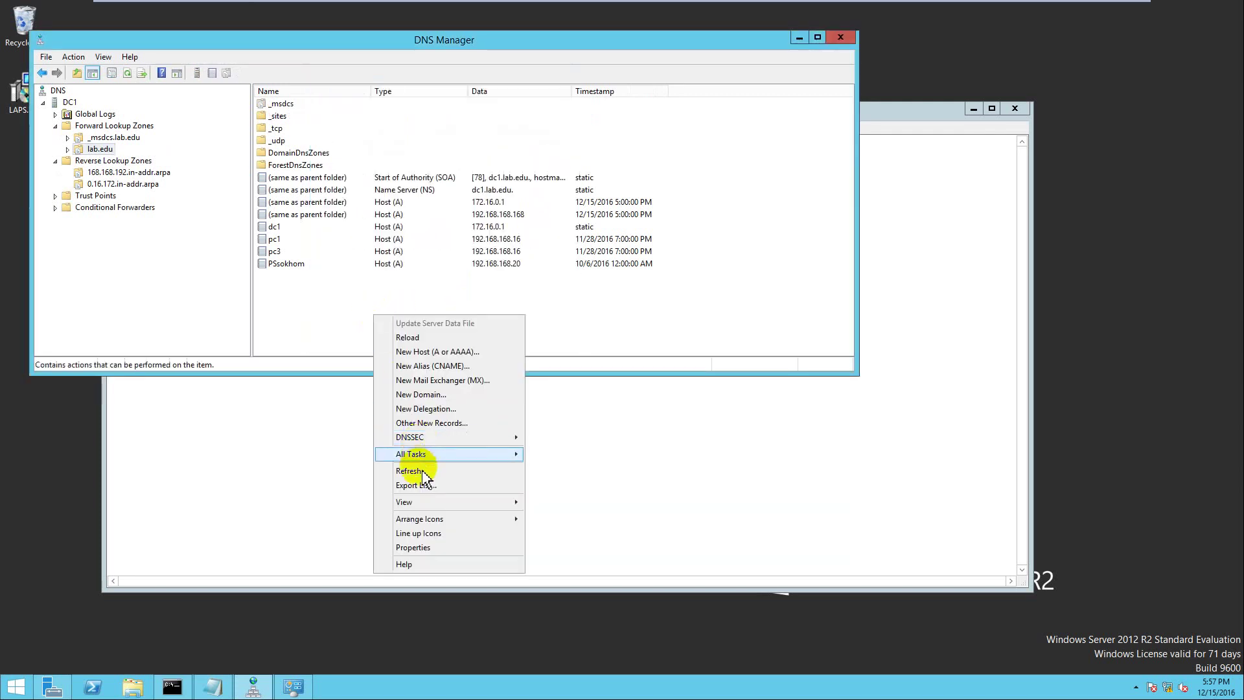
{"action": "left_click", "coordinate": [415, 470]}
{"action": "right_click", "coordinate": [313, 317]}
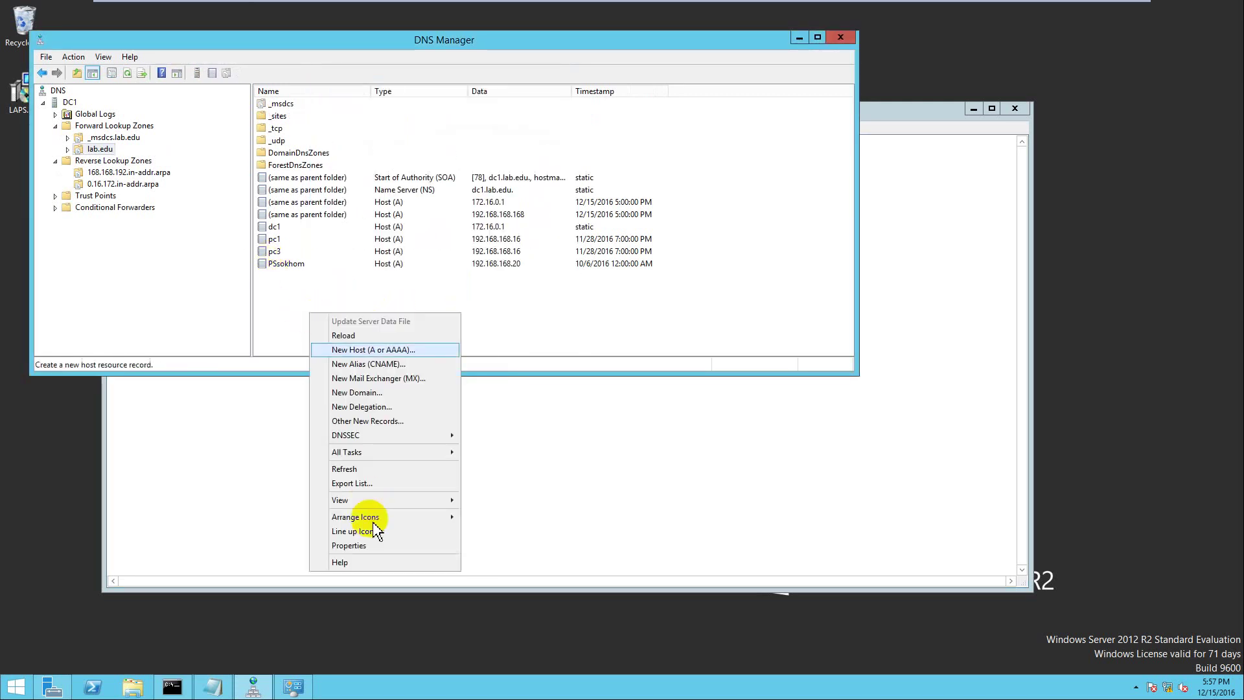
{"action": "left_click", "coordinate": [356, 472]}
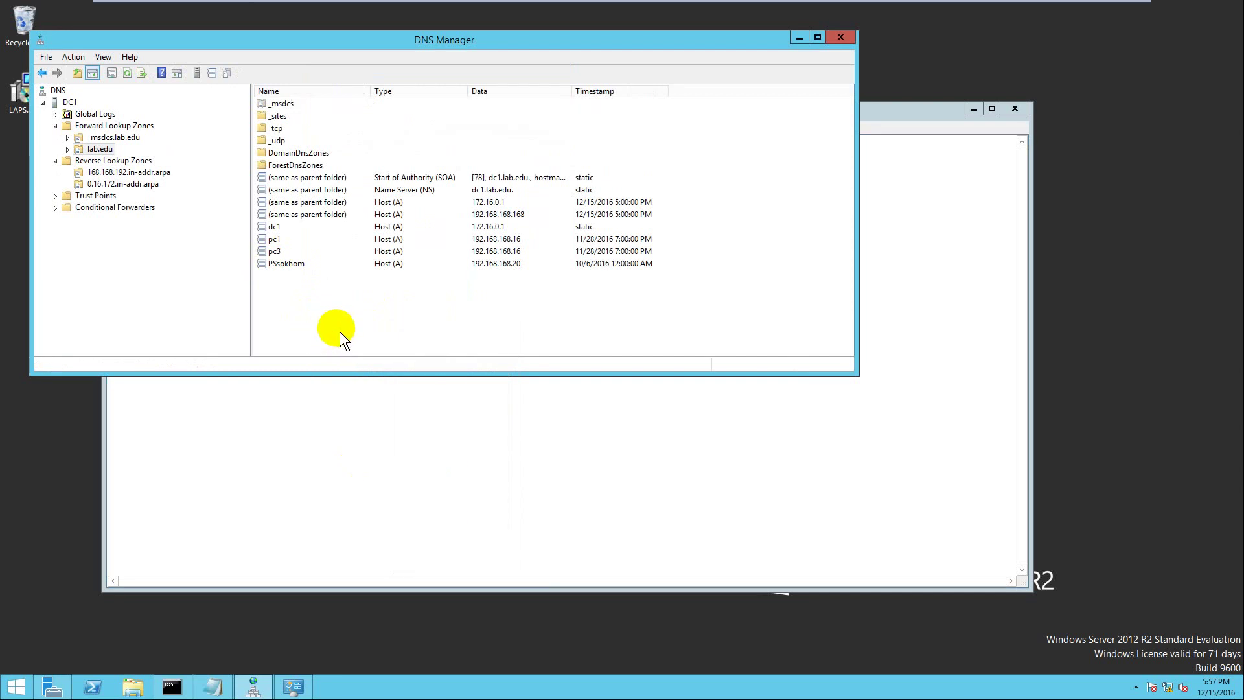
Inspect the records in the 0.16.172.in-addr.arpa reverse lookup zone and refresh its list.
{"action": "left_click", "coordinate": [120, 172]}
{"action": "left_click", "coordinate": [123, 184]}
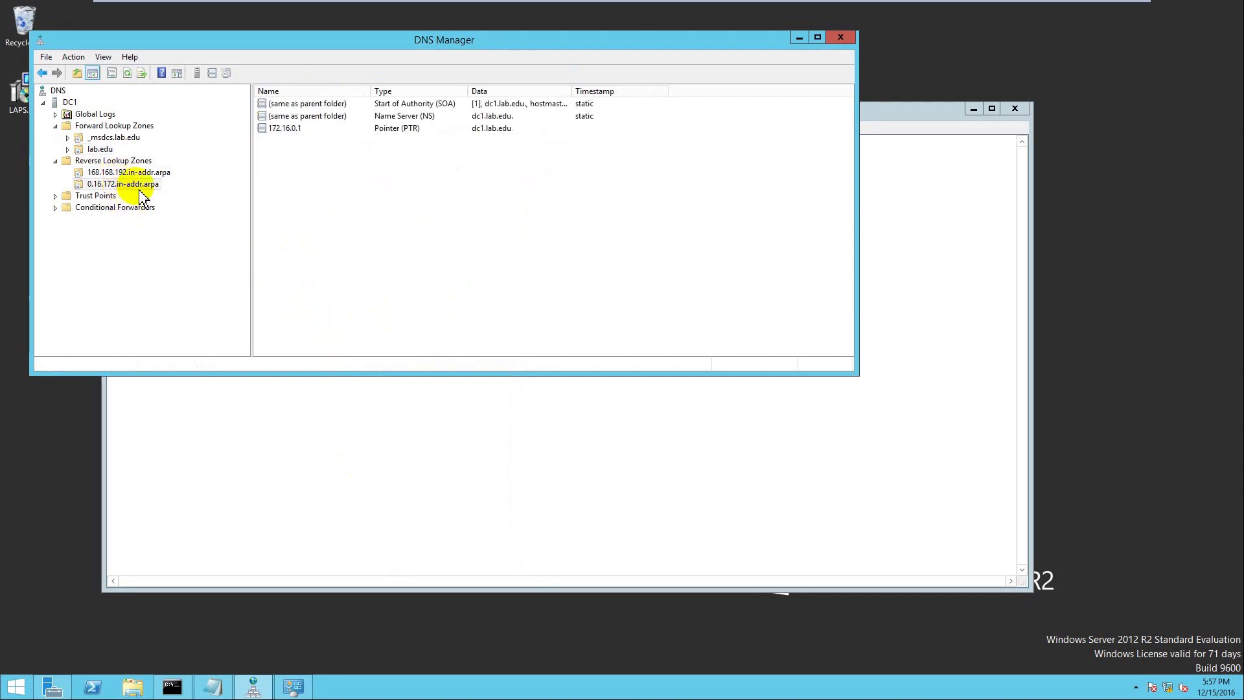
{"action": "right_click", "coordinate": [297, 194]}
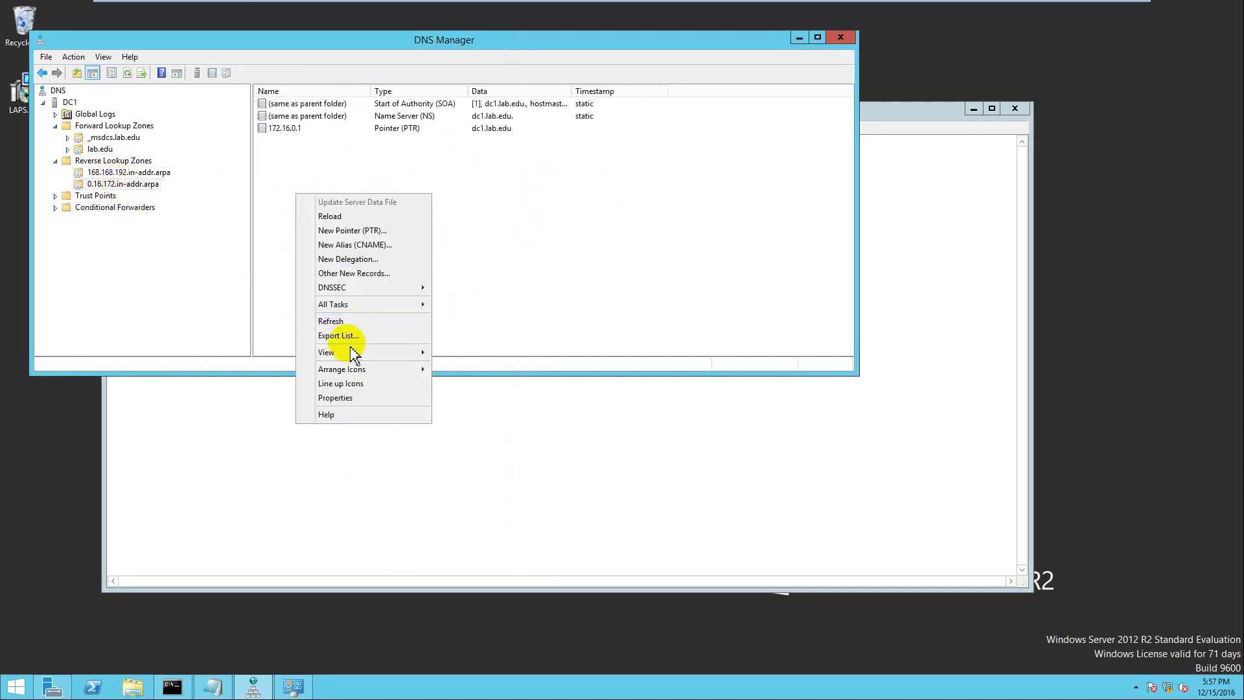
{"action": "left_click", "coordinate": [332, 322]}
{"action": "right_click", "coordinate": [342, 256]}
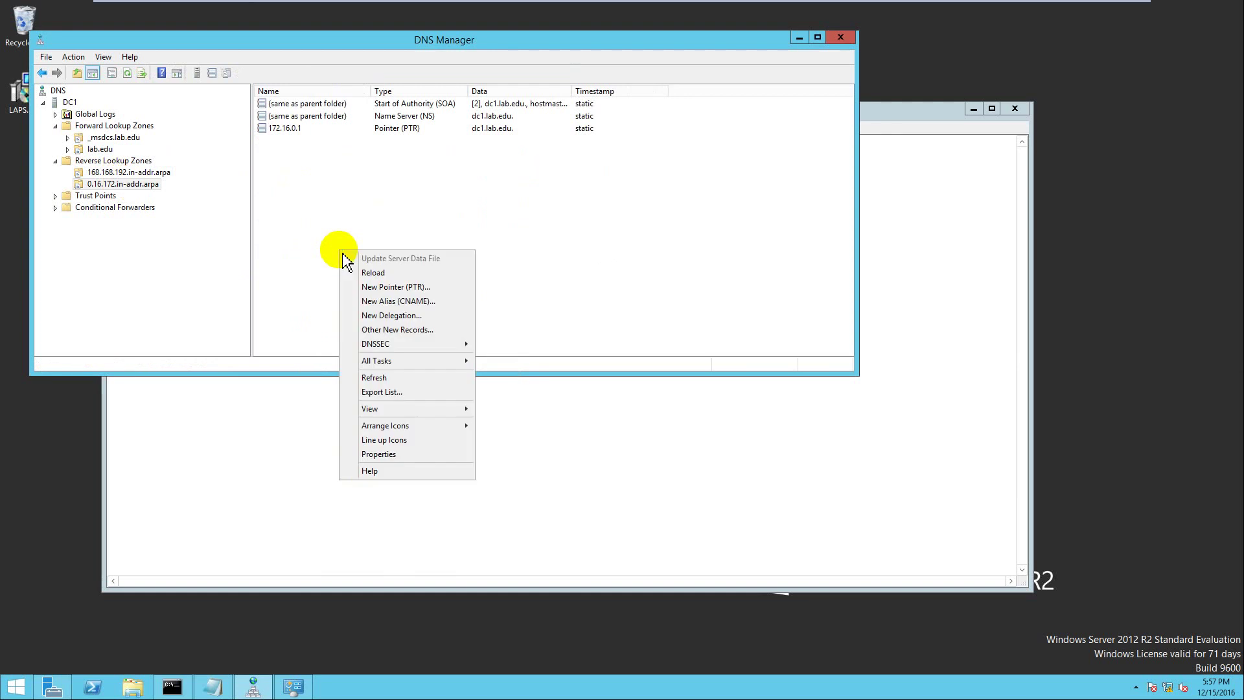
{"action": "left_click", "coordinate": [374, 378]}
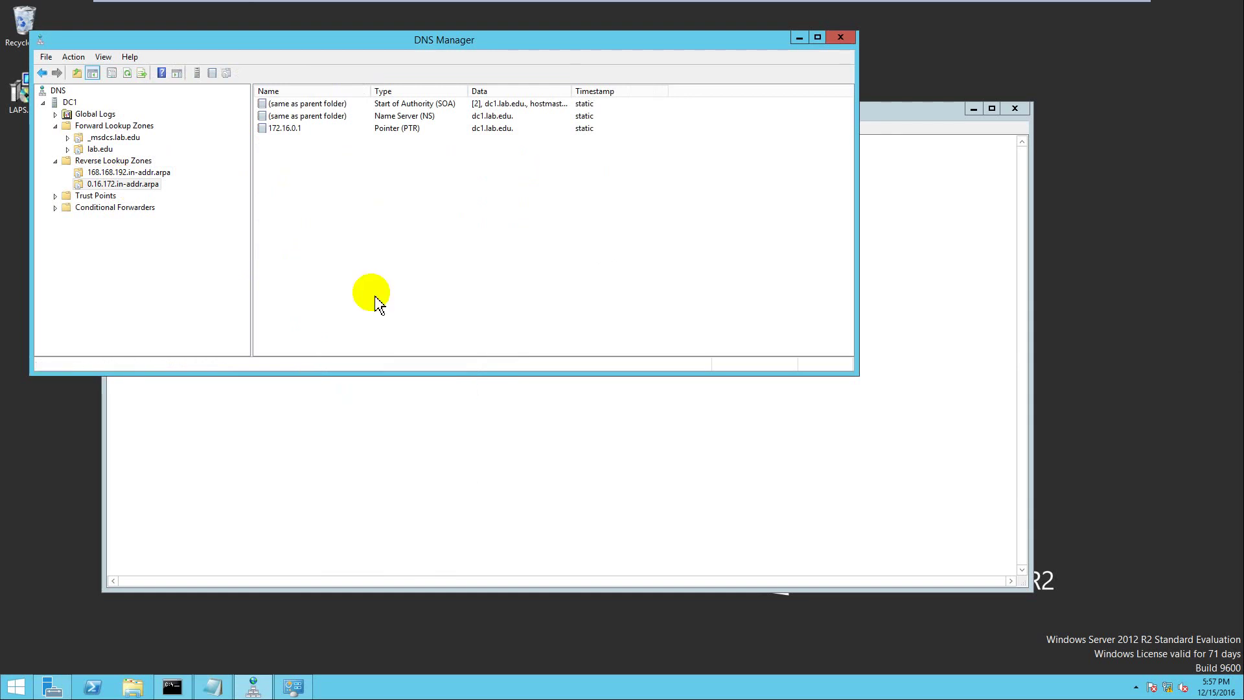
Switch to Command Prompt, exit the current nslookup session and run nslookup again.
{"action": "left_click", "coordinate": [172, 686]}
{"action": "type", "text": "exit"}
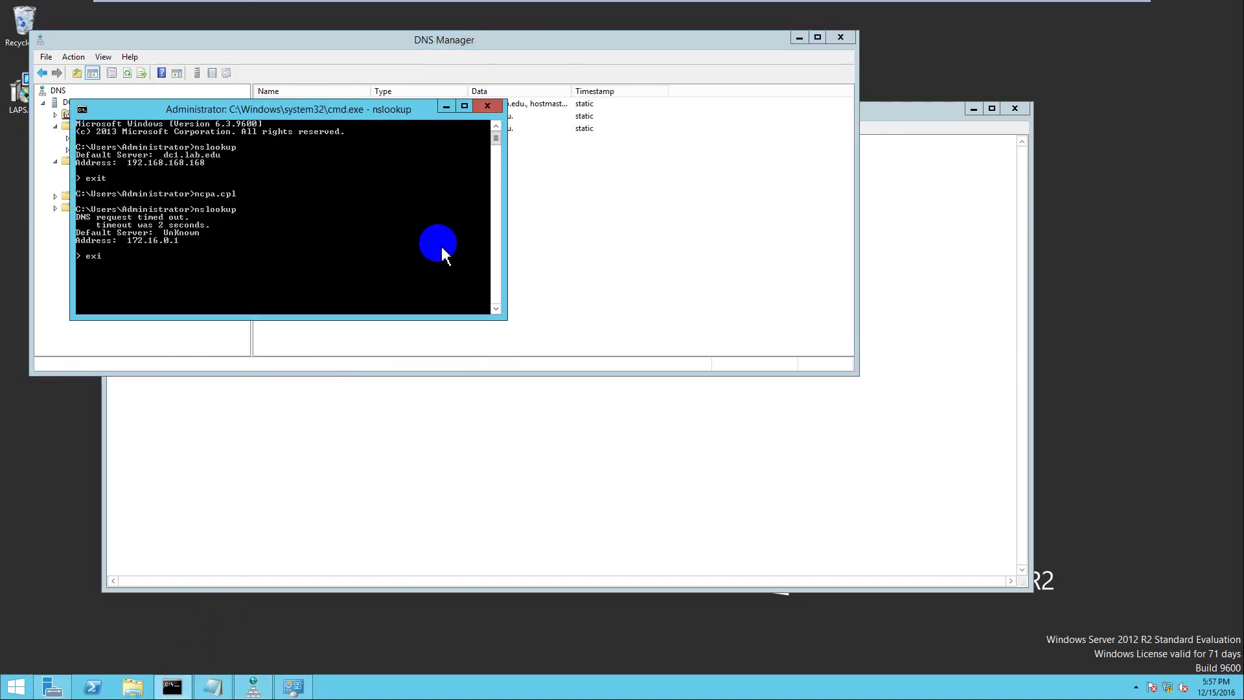
{"action": "key", "text": "Return"}
{"action": "type", "text": "n"}
{"action": "type", "text": "slookup"}
{"action": "key", "text": "Return"}
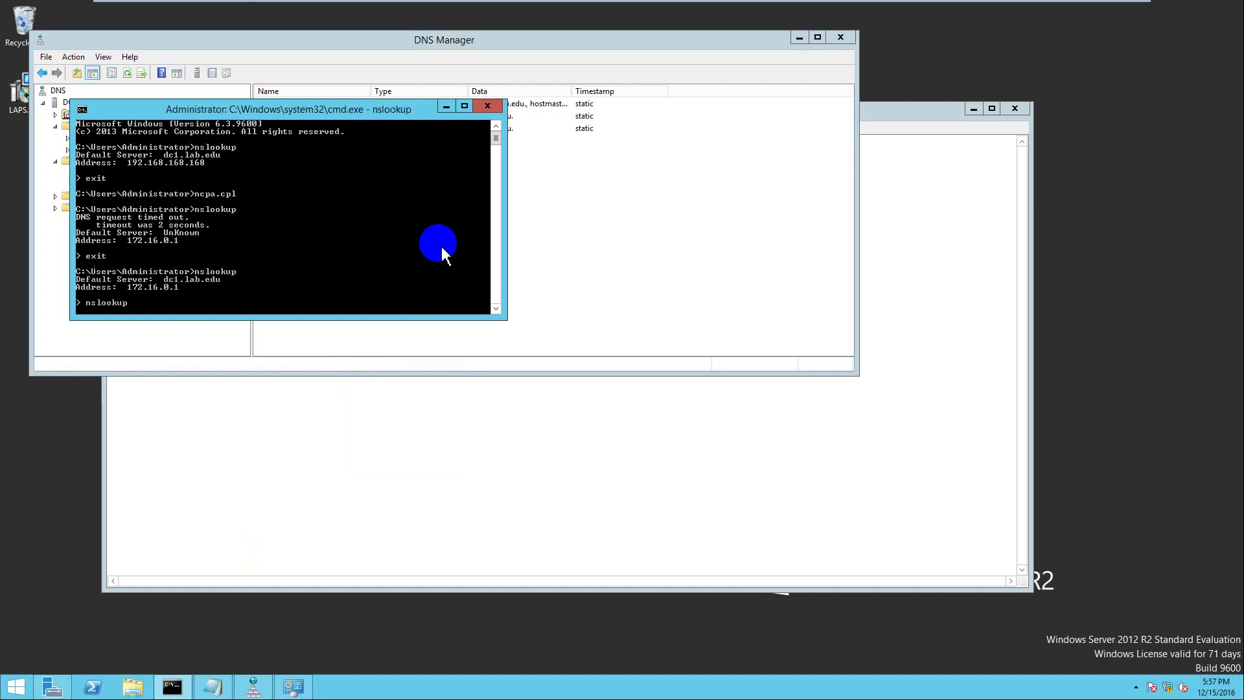
At the nslookup prompt, run the queries "nslookup 172.16.0.1", "lab.edu" and "172.16.0.1" to test name resolution.
{"action": "type", "text": "nslookup 172.16.0.1"}
{"action": "key", "text": "Return"}
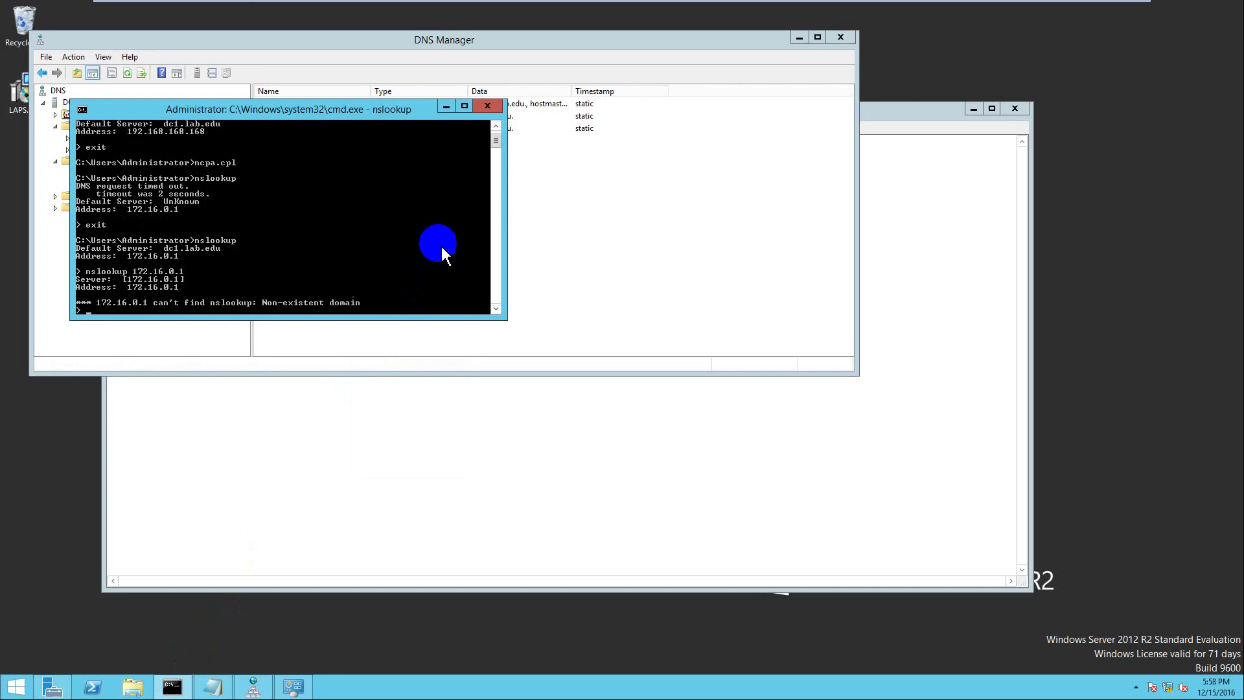
{"action": "type", "text": "lab.edu"}
{"action": "key", "text": "Return"}
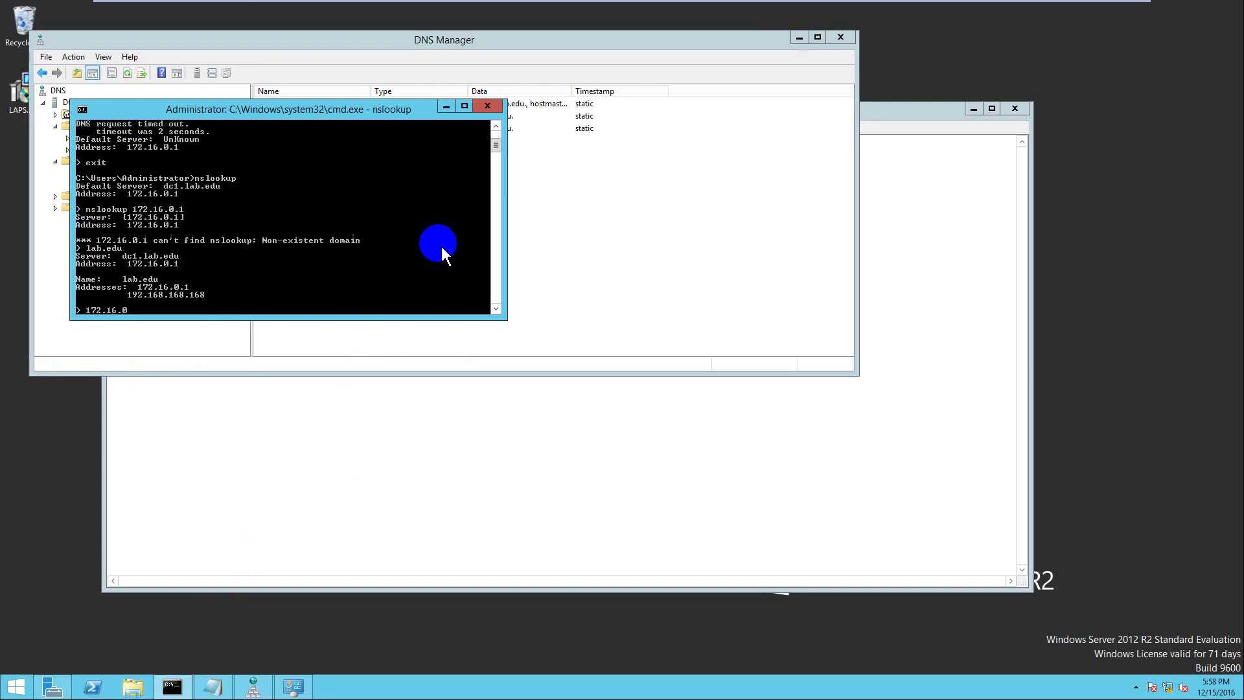
{"action": "type", "text": "1"}
{"action": "key", "text": "Return"}
Switch to Notepad and add the lines "so it is working fine" and "bye" below the existing notes.
{"action": "left_click", "coordinate": [355, 408]}
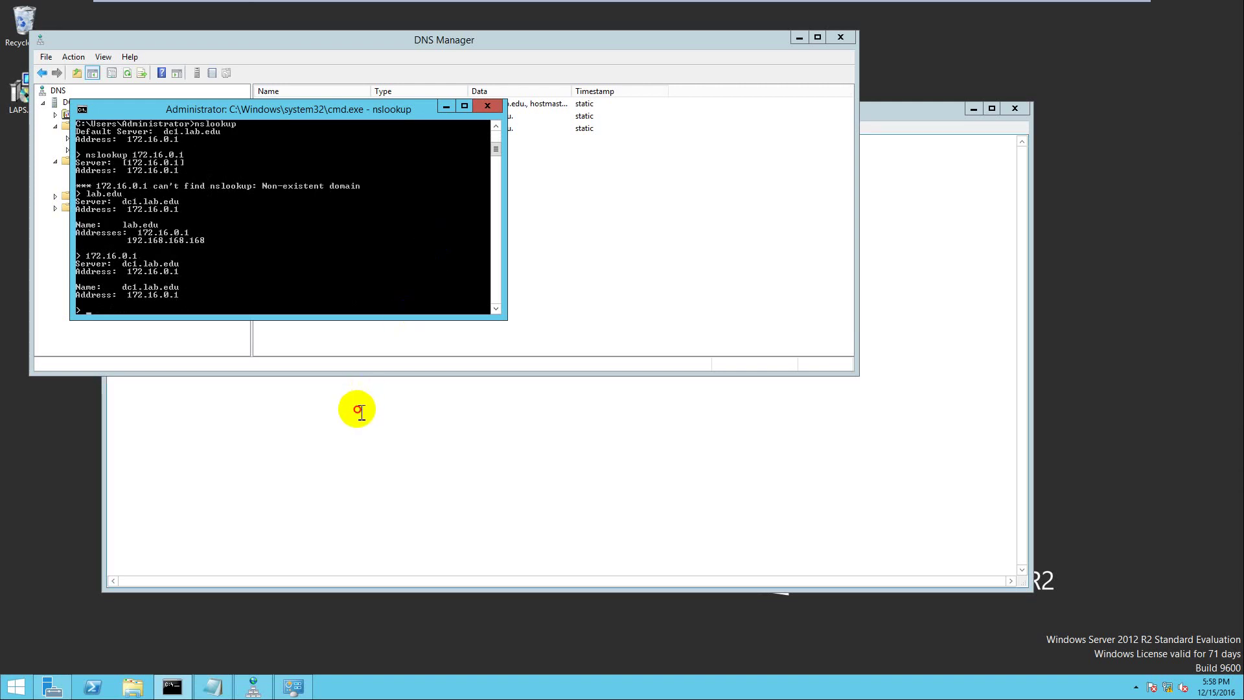
{"action": "key", "text": "Return"}
{"action": "type", "text": "so it"}
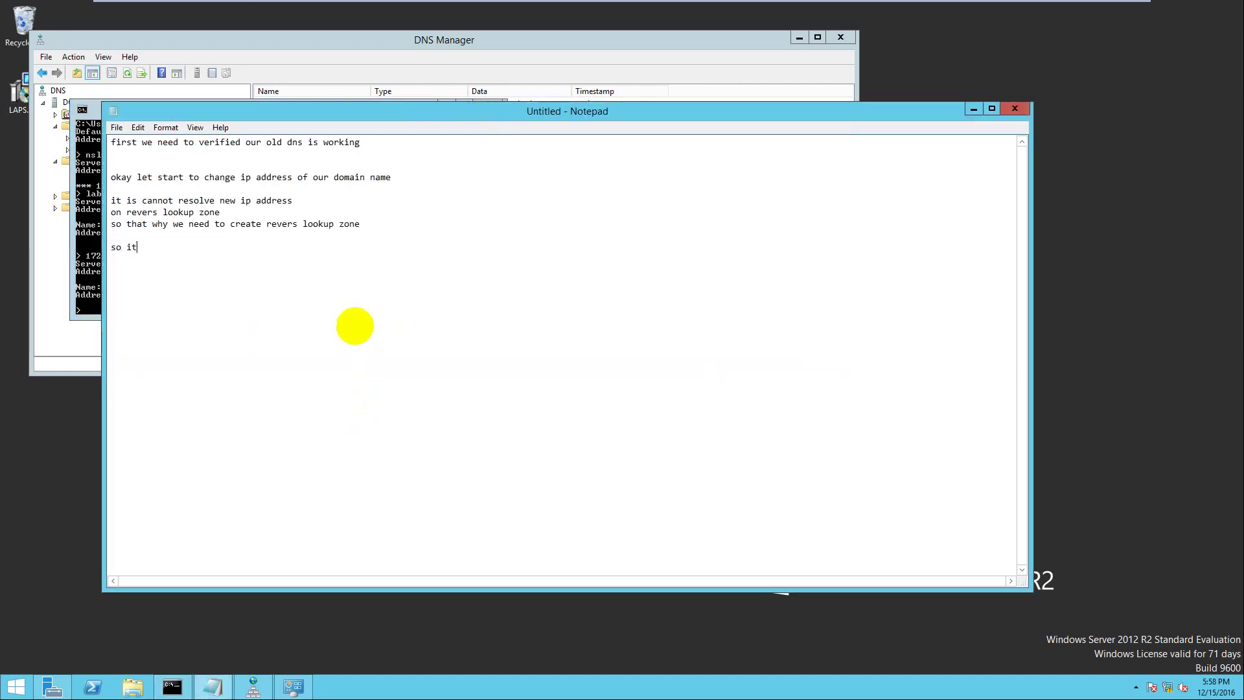
{"action": "type", "text": " is working find"}
{"action": "key", "text": "BackSpace"}
{"action": "type", "text": "e"}
{"action": "key", "text": "Return"}
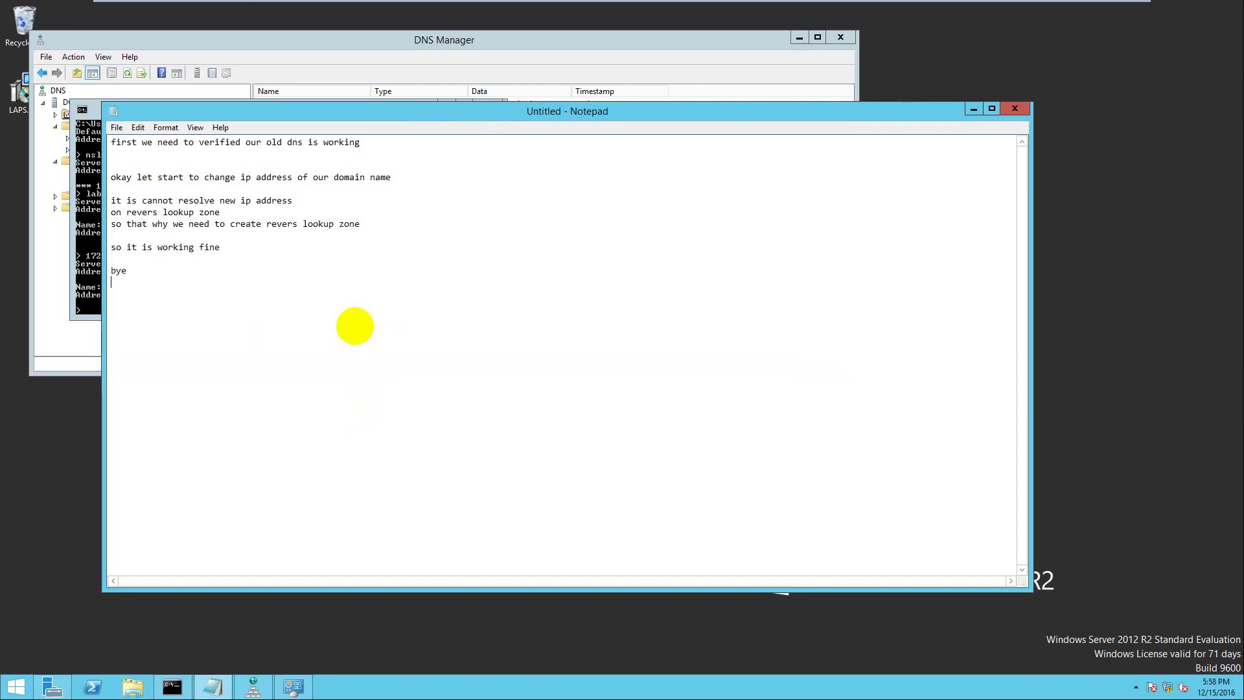
Minimize the DC 2012 R2 virtual machine window and show the host desktop's hidden tray icons.
{"action": "mouse_move", "coordinate": [1030, 9]}
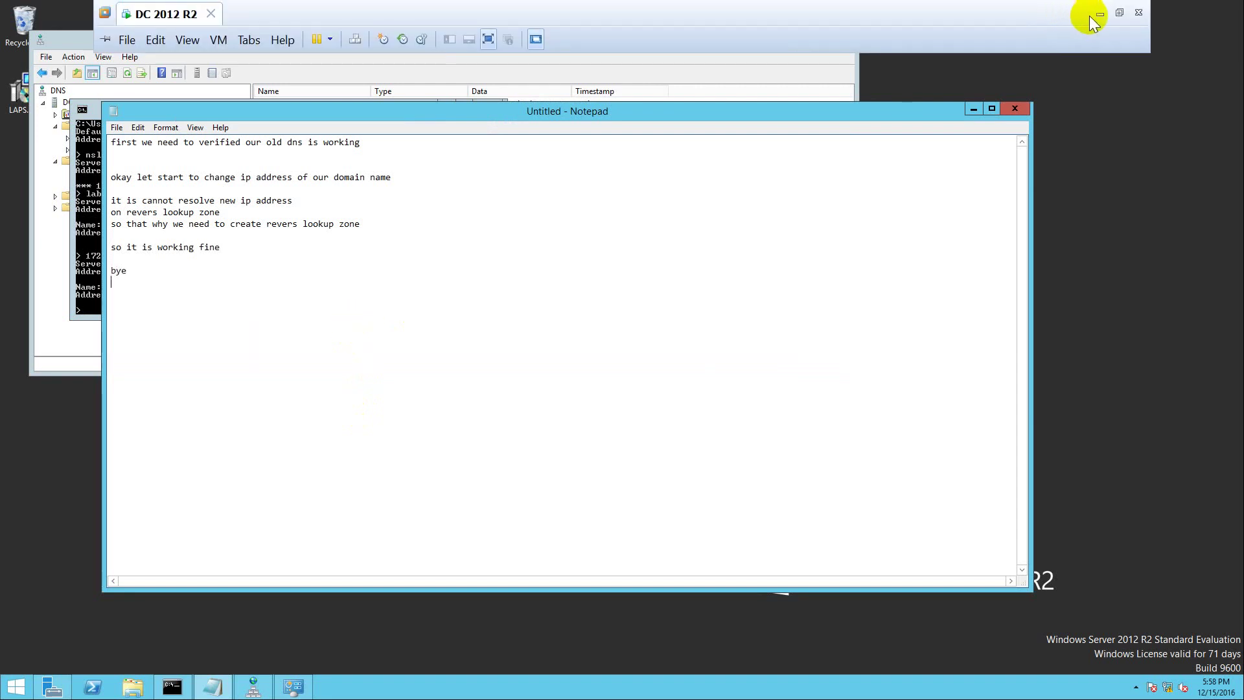
{"action": "left_click", "coordinate": [1092, 17]}
{"action": "left_click", "coordinate": [1012, 685]}
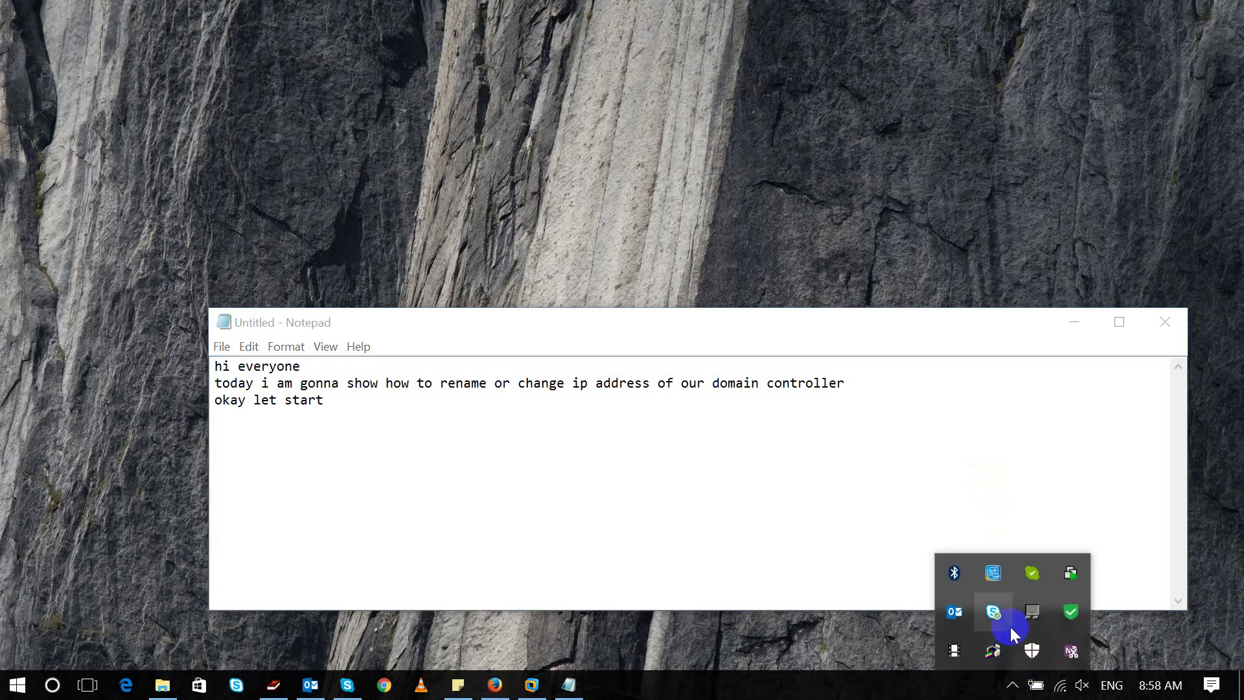